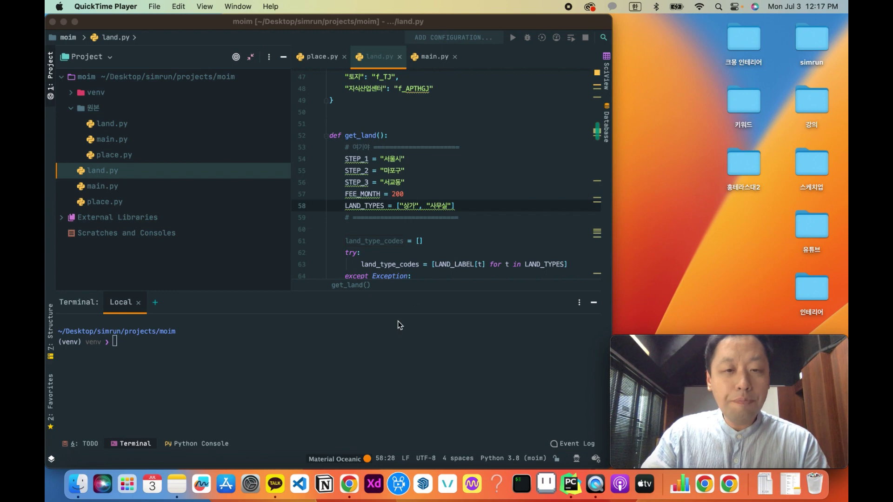
Review the search settings in get_land() of land.py: STEP_1 to STEP_3, FEE_MONTH and LAND_TYPES
click(209, 372)
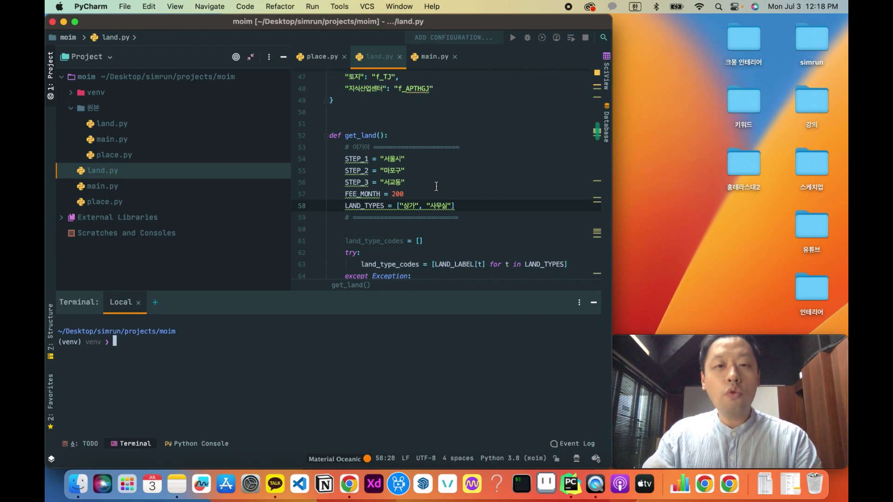
scroll(437, 186, down, 3)
scroll(436, 186, up, 6)
scroll(436, 186, down, 6)
scroll(437, 186, up, 3)
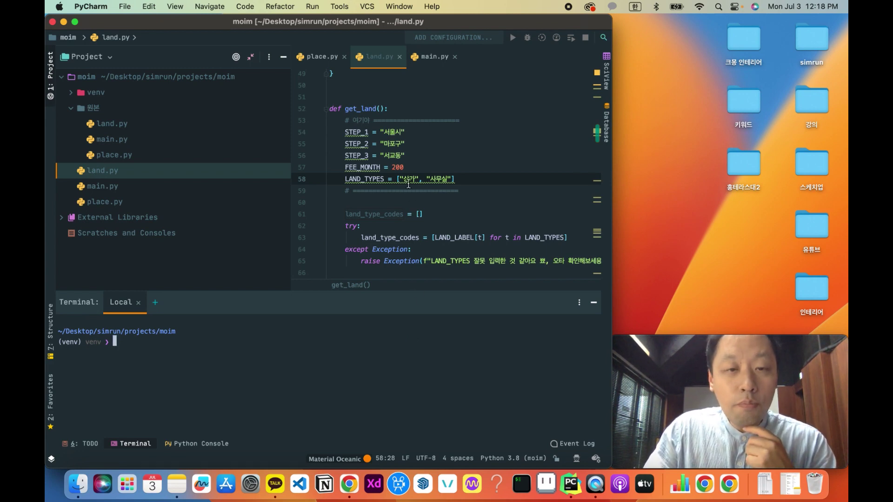
click(397, 133)
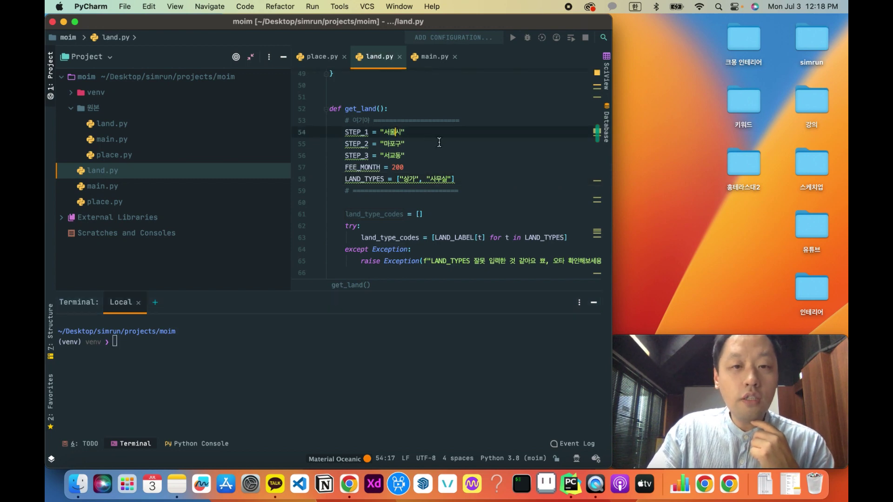
key(Down)
key(Down)
key(Down)
key(Right)
key(Right)
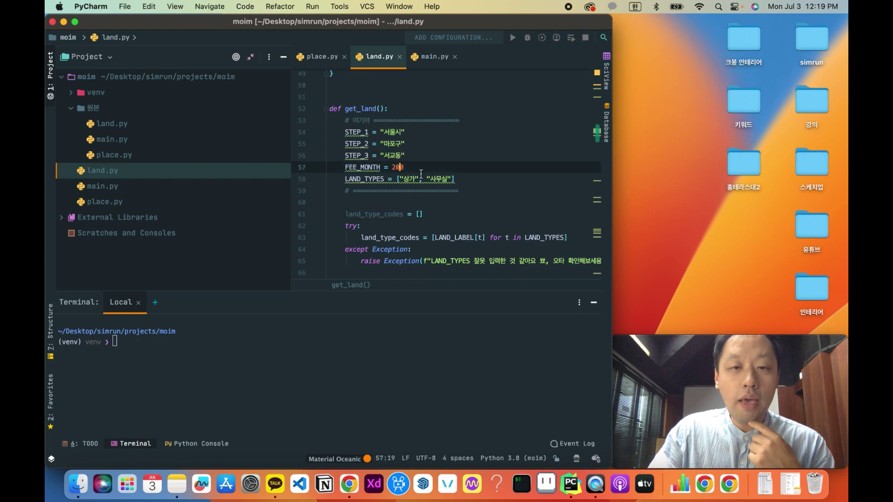
click(441, 181)
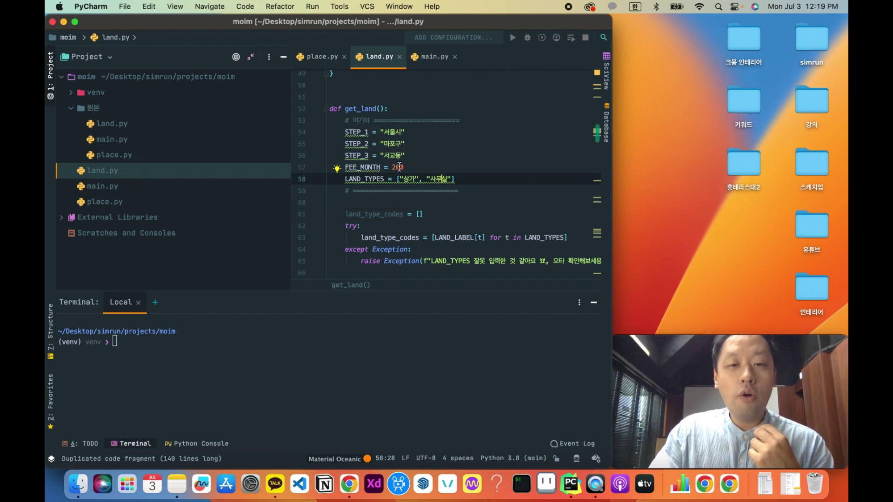
mouse_move(411, 180)
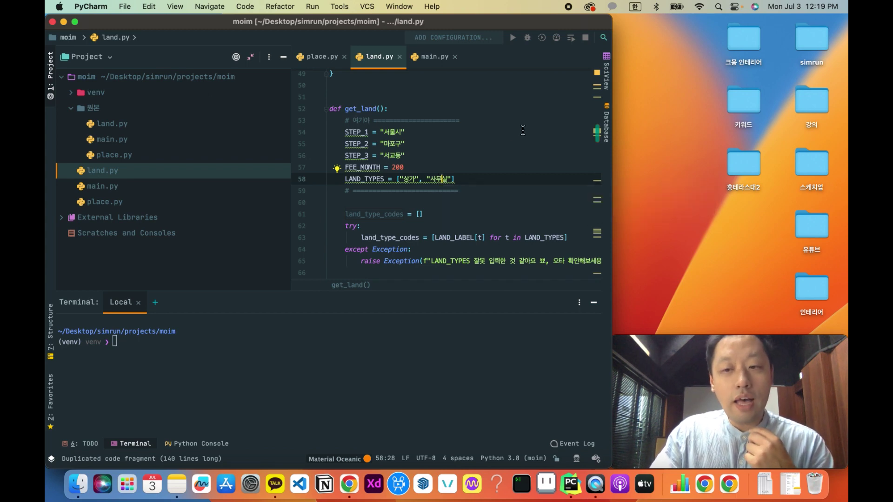
Rerun the property crawling script in the project terminal to collect the listings from m.land.naver.com, and narrow the automated browser window
click(149, 345)
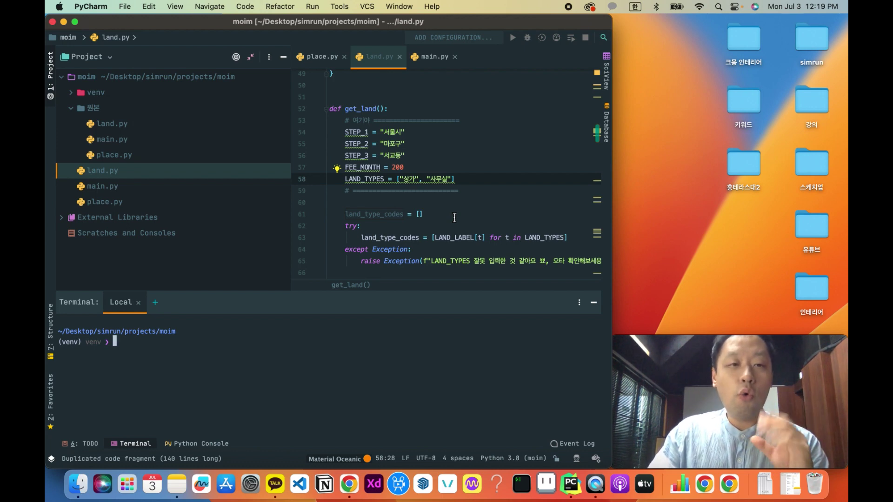
click(143, 341)
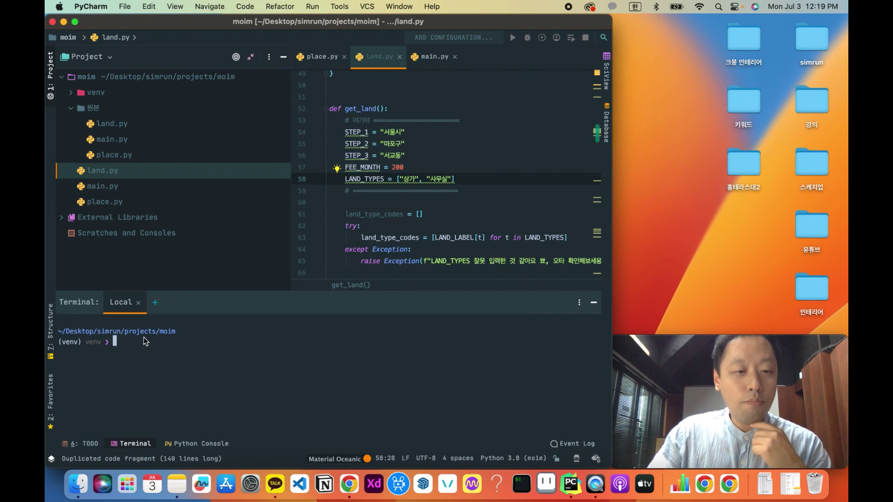
key(Up)
key(Up)
key(Down)
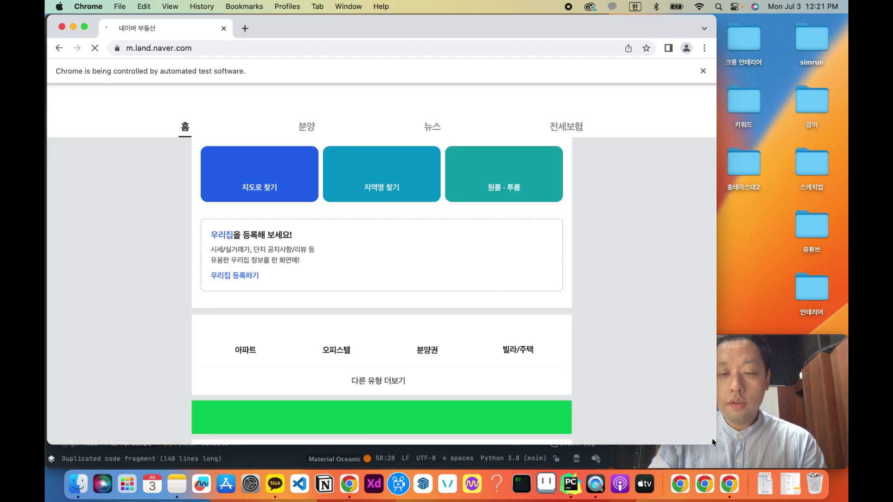
drag(716, 178, 648, 179)
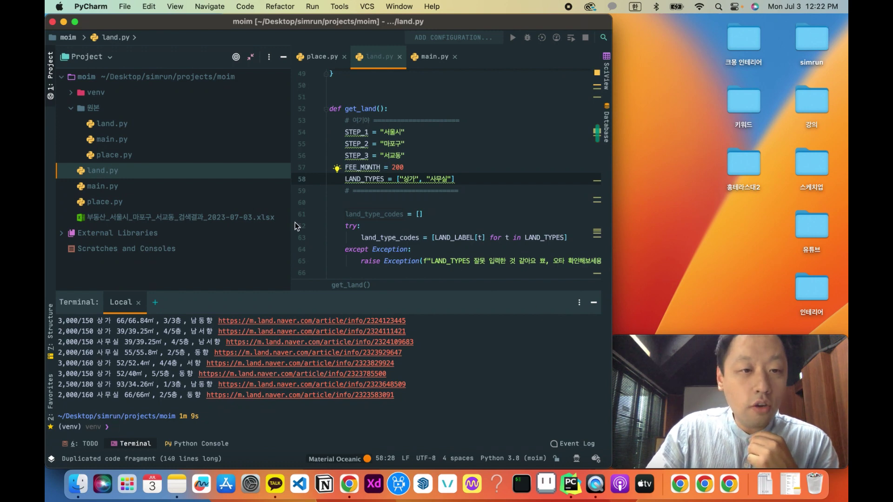
Open the project's 부동산_서울시_마포구_서교동_검색결과_2023-07-03.xlsx in Numbers and enlarge its window
click(134, 221)
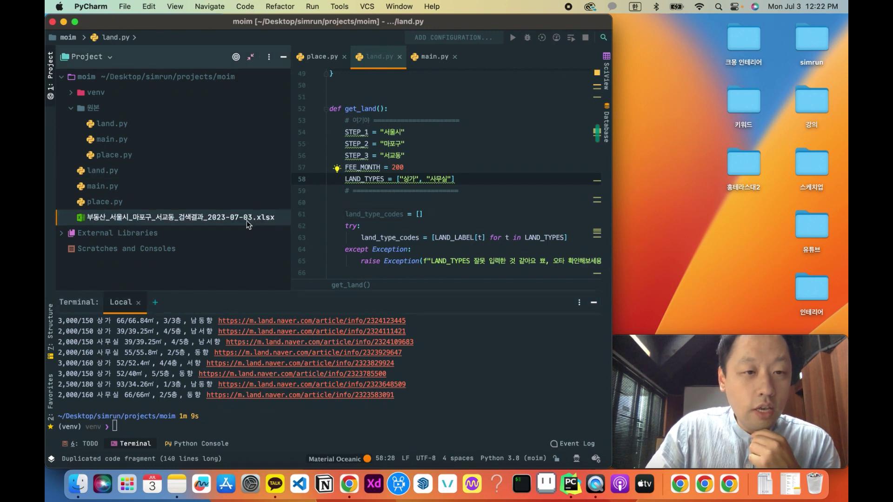
double_click(166, 220)
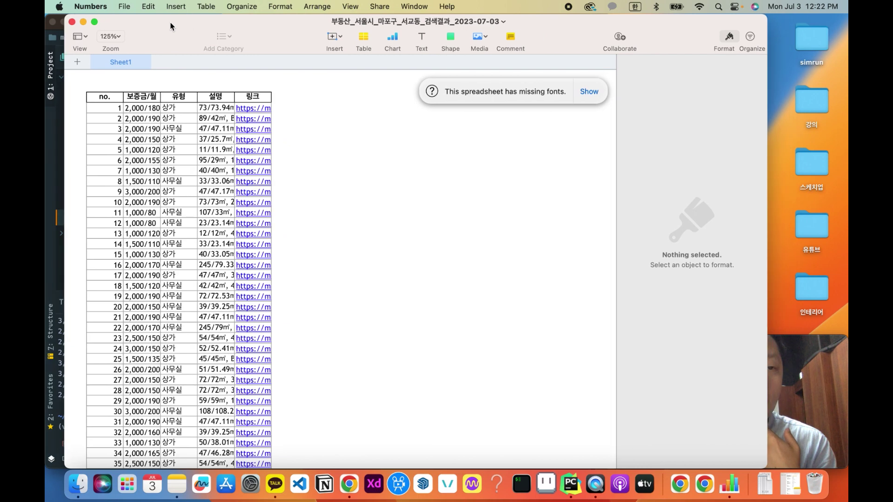
double_click(170, 26)
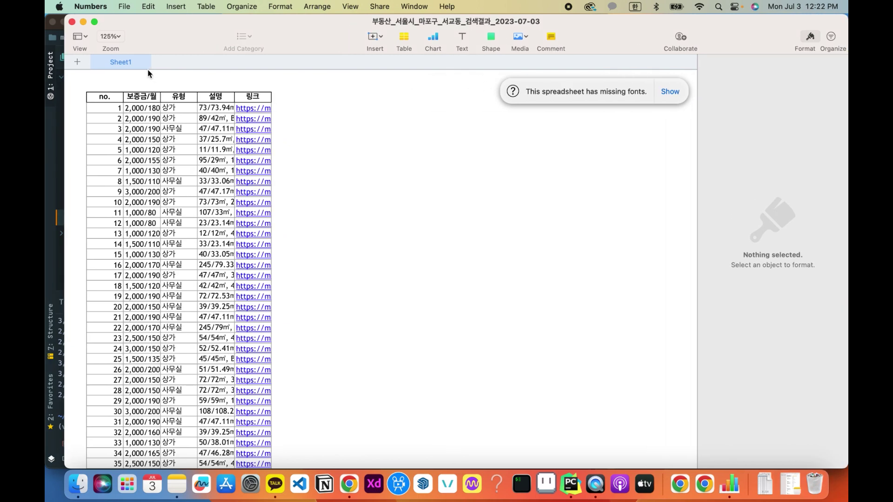
Fit the widths of columns B to E (보증금/월, 유형, 설명, 링크) to their contents
click(157, 97)
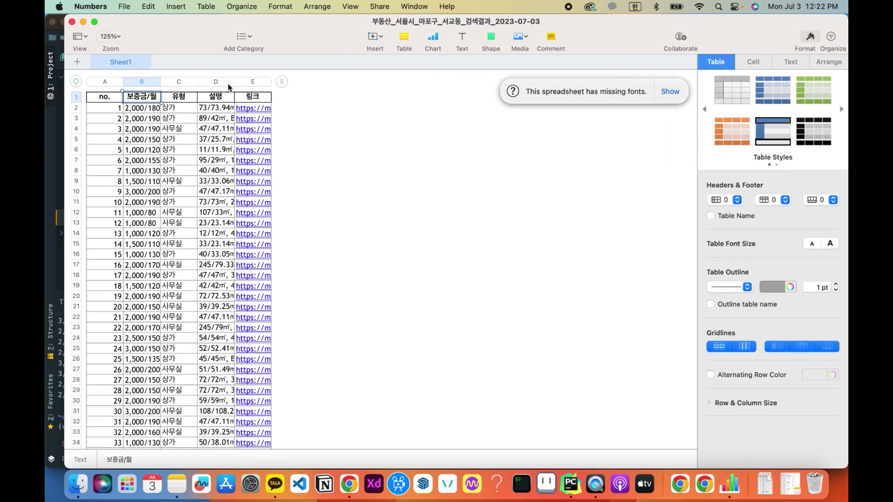
double_click(238, 81)
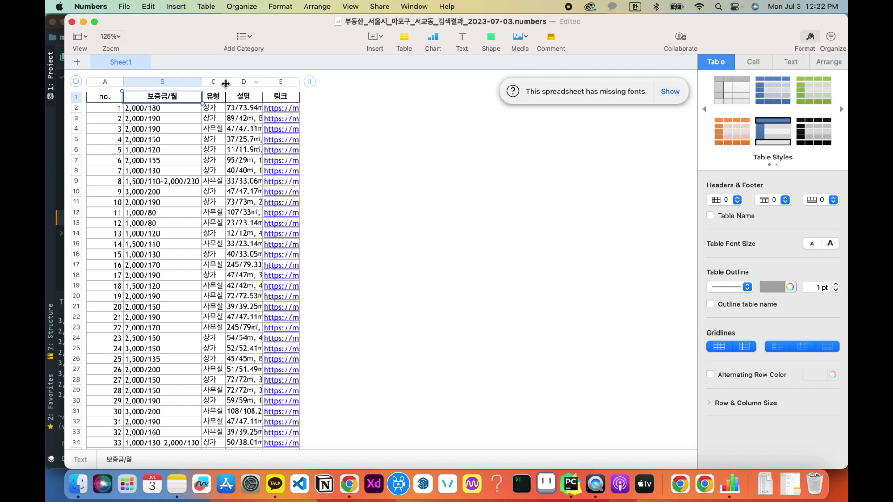
double_click(261, 82)
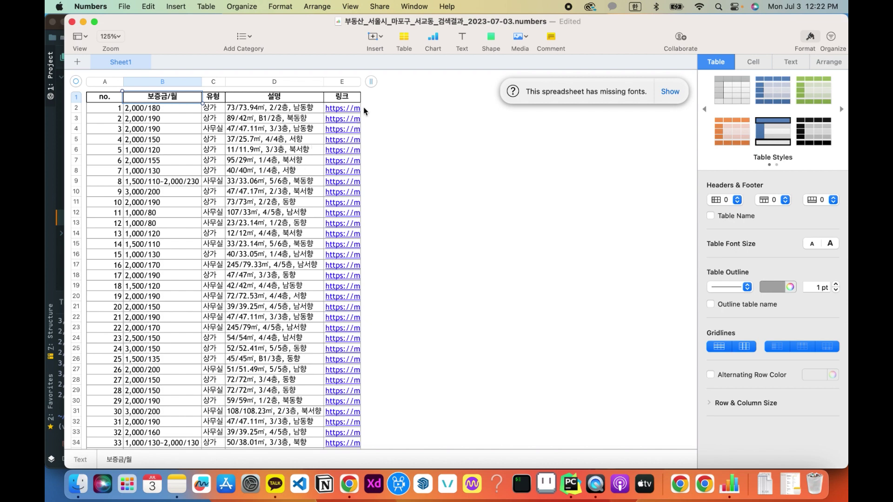
double_click(360, 83)
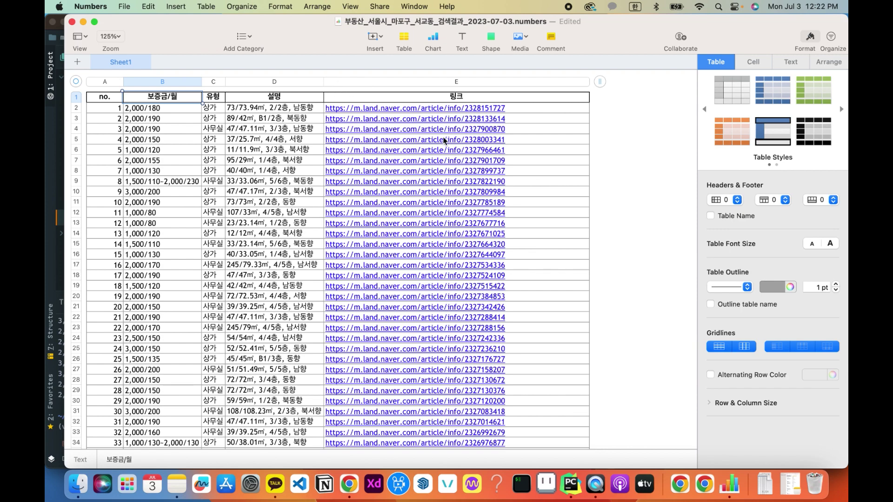
Open the property link of listing no. 12 in Chrome, review its details and location, and close the page
scroll(169, 191, down, 3)
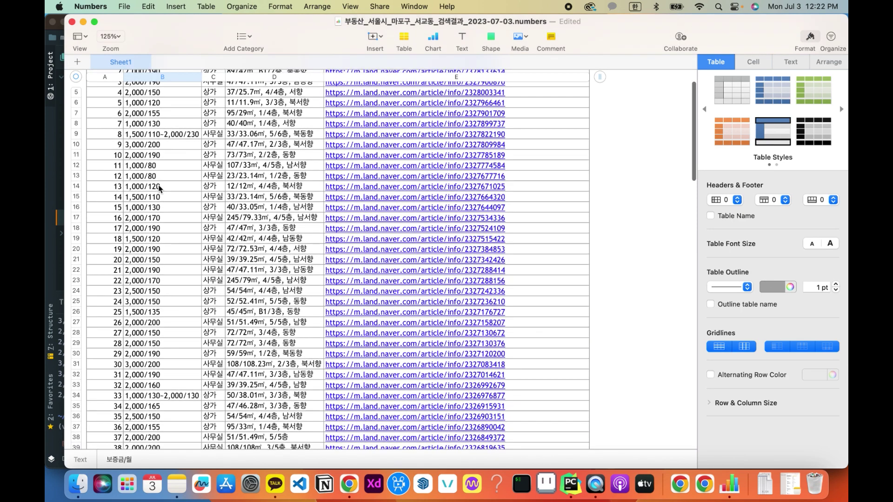
click(159, 177)
click(360, 177)
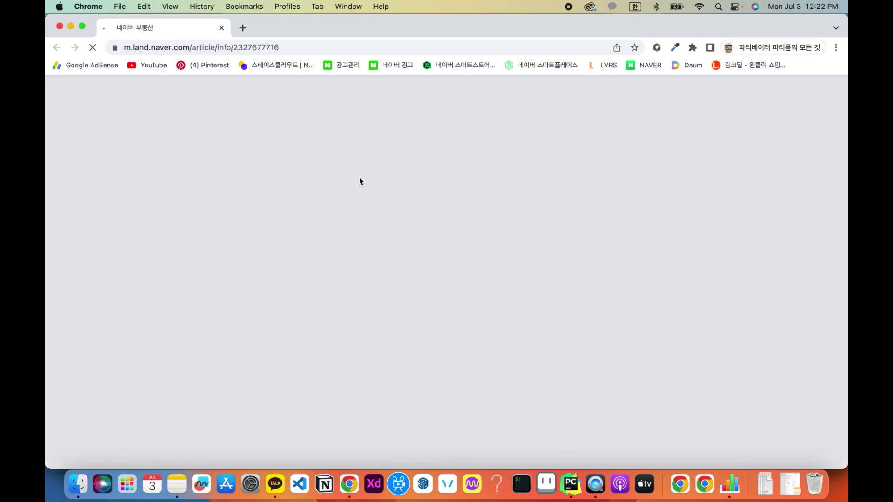
scroll(504, 265, down, 10)
scroll(505, 265, down, 15)
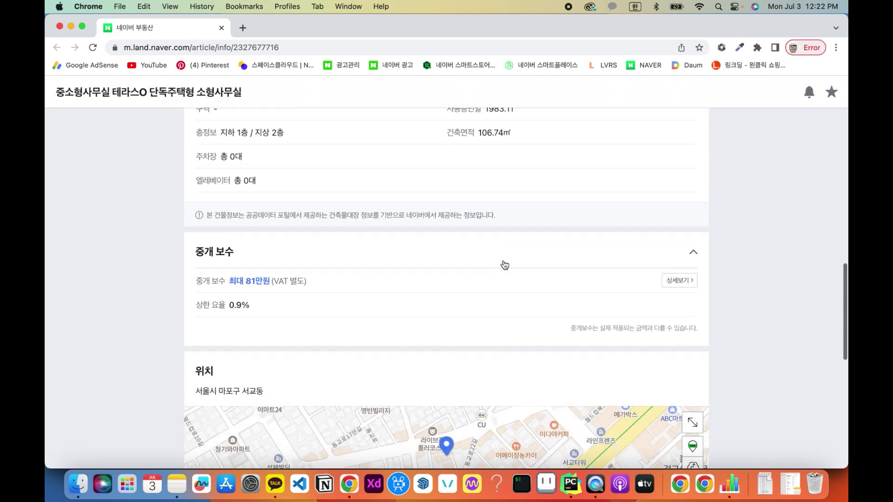
scroll(504, 265, up, 20)
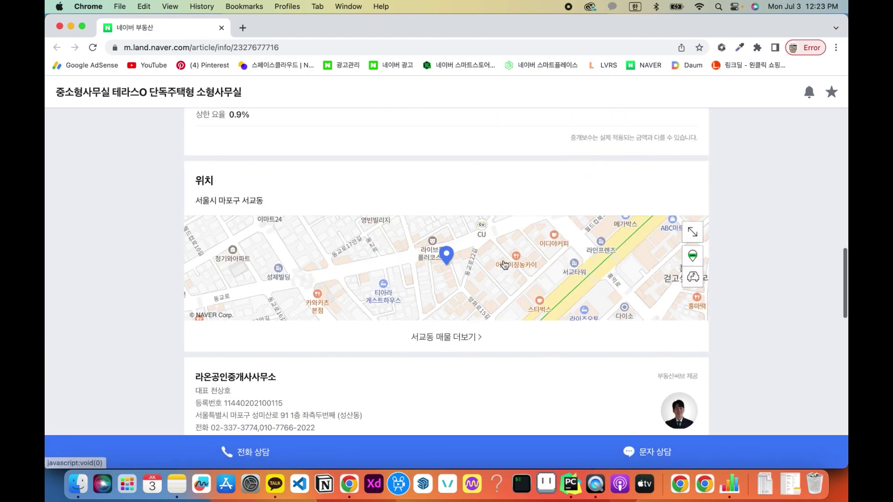
scroll(504, 264, up, 3)
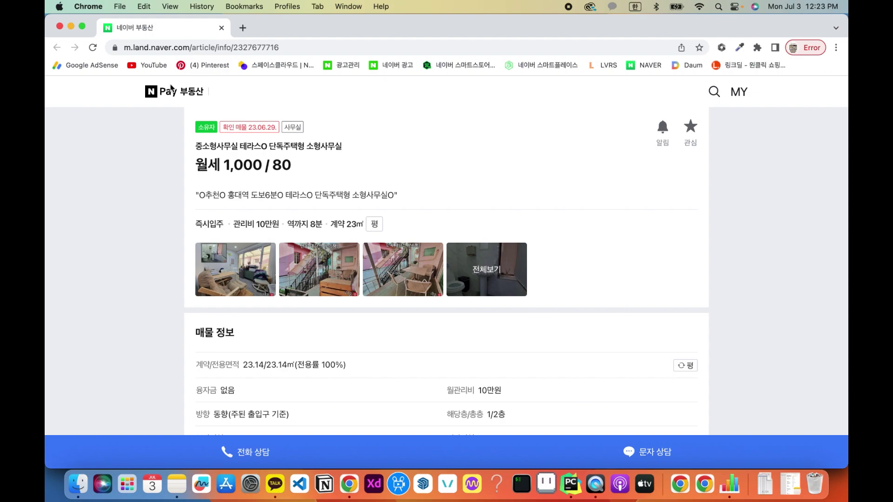
click(60, 26)
Examine the deposit/rent and description entries of the listings further down the sheet, including nos. 54 and 58
scroll(300, 267, down, 15)
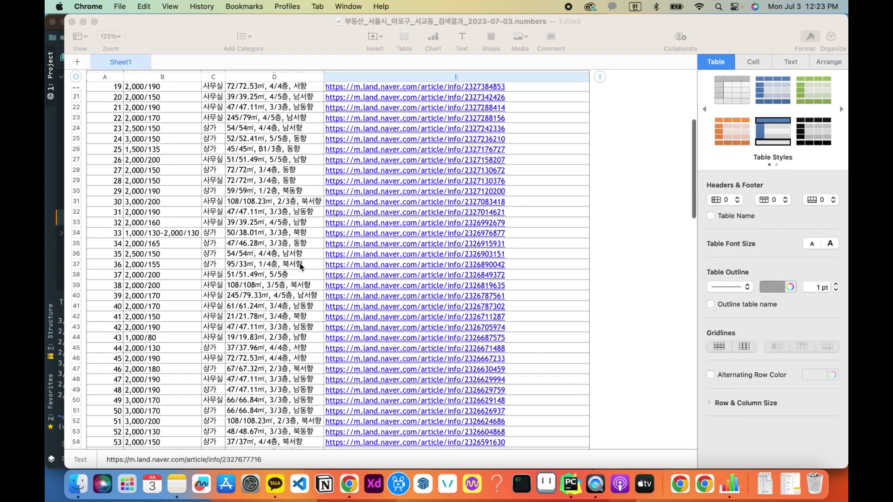
scroll(300, 267, down, 2)
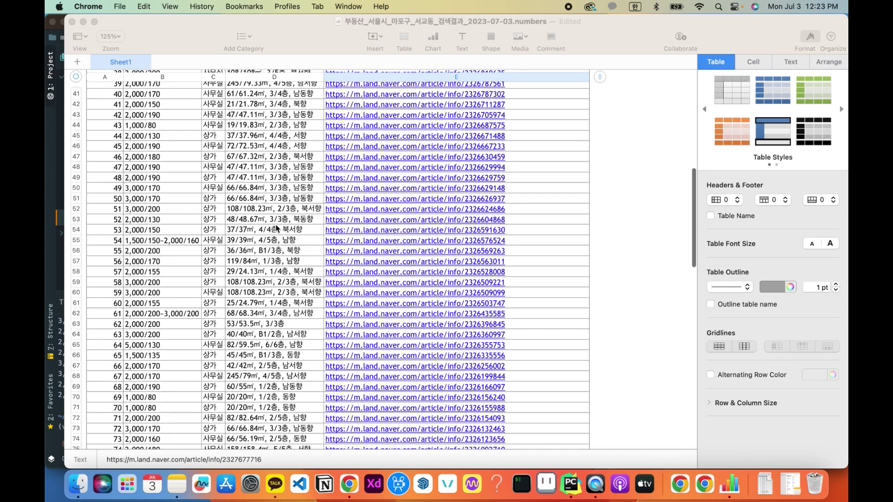
click(278, 242)
scroll(282, 247, down, 3)
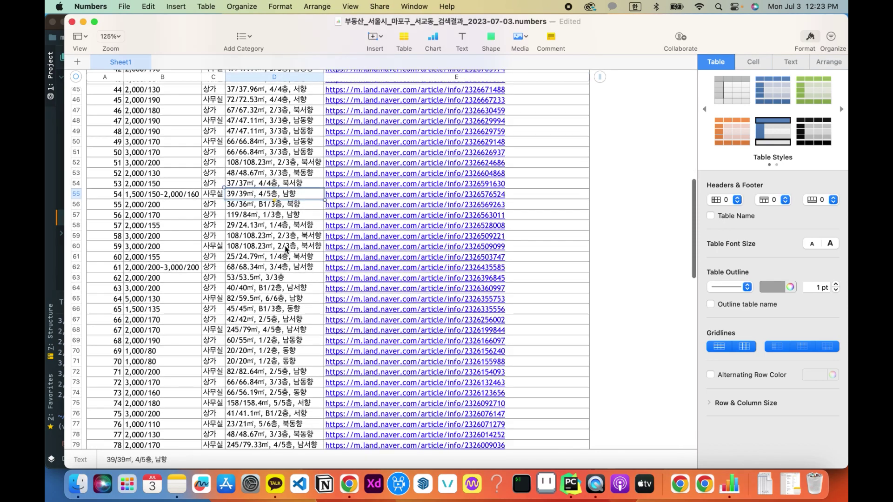
scroll(286, 249, down, 1)
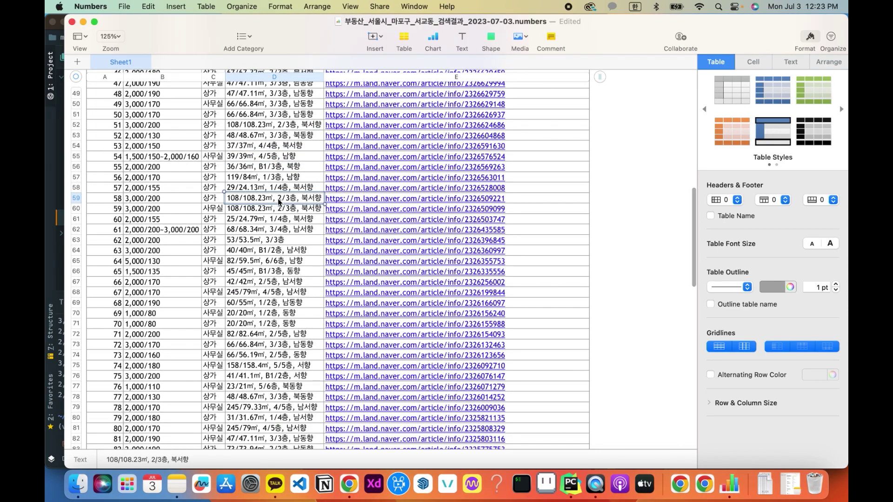
click(178, 202)
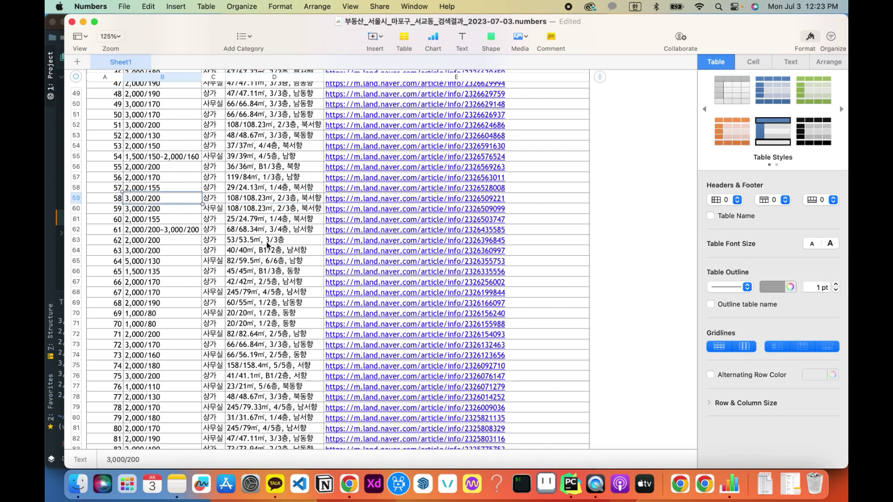
scroll(219, 228, down, 2)
scroll(230, 252, down, 3)
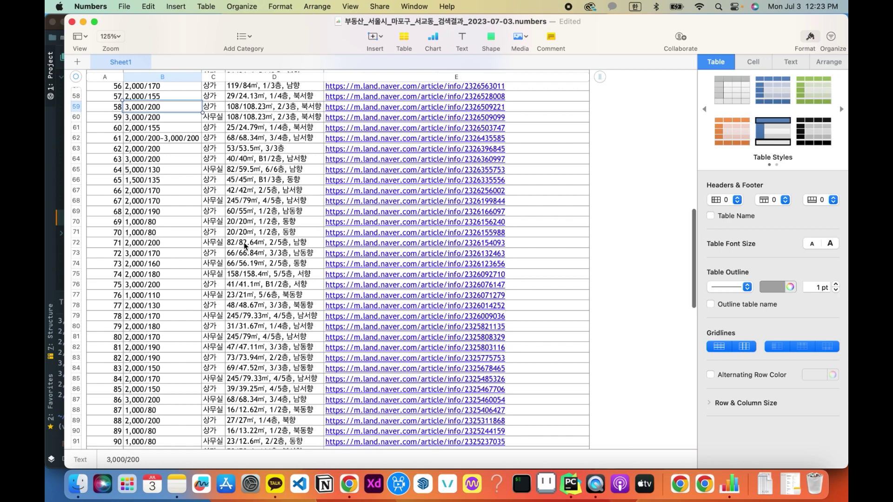
Open the property link of listing no. 71 in Chrome, review its photos and property information, and close the page
click(436, 243)
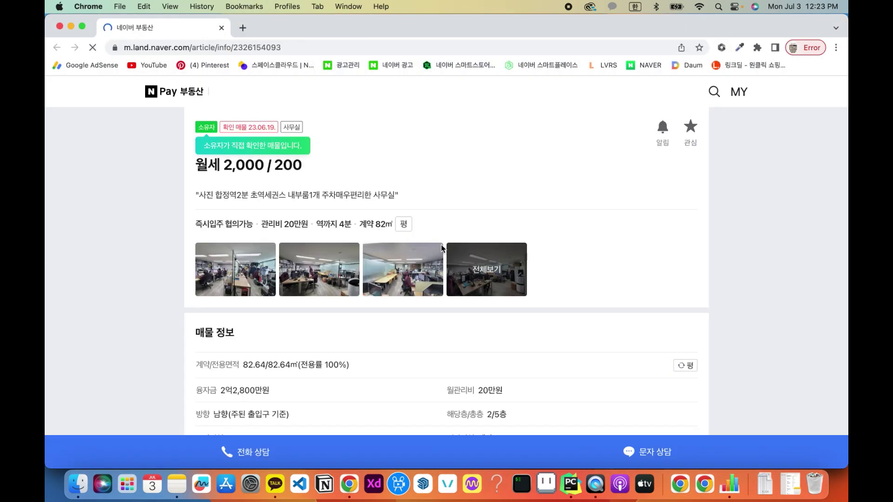
scroll(435, 281, down, 15)
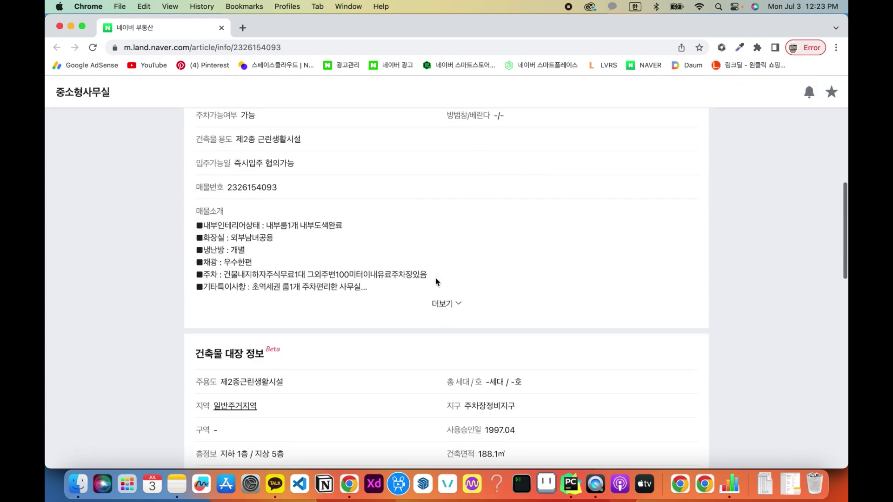
scroll(436, 282, down, 10)
scroll(436, 281, up, 9)
scroll(436, 282, down, 1)
scroll(436, 281, down, 2)
scroll(436, 281, up, 20)
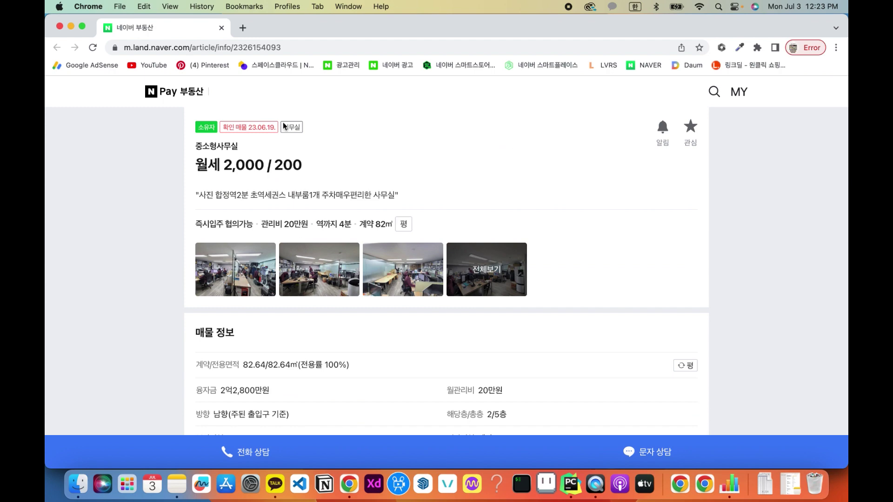
click(60, 26)
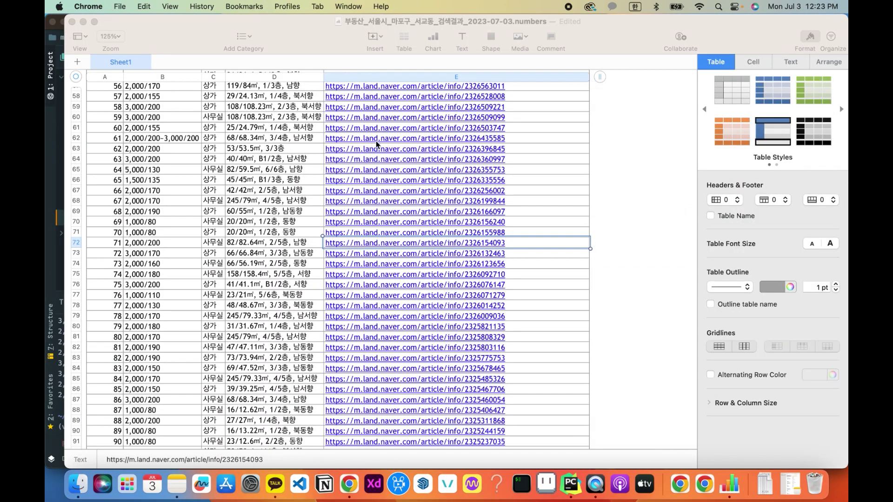
Look through the remaining listings to the end of the table and go back up towards the beginning
click(653, 214)
scroll(208, 234, down, 15)
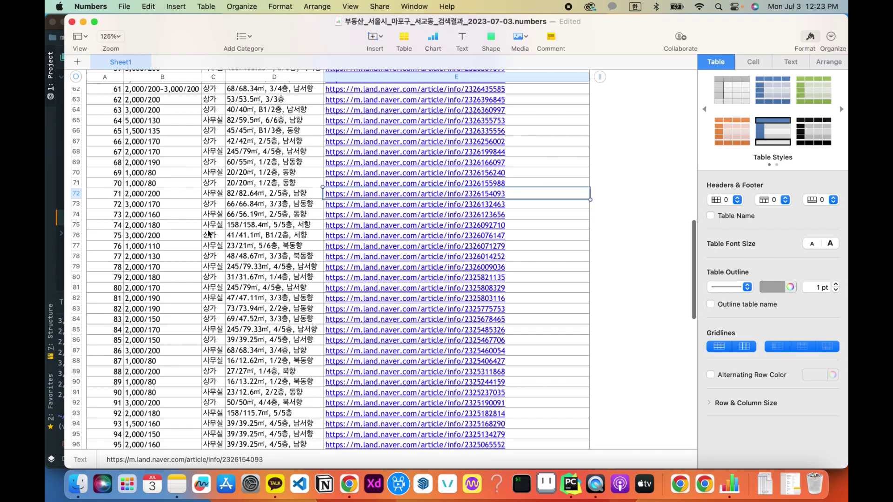
scroll(208, 233, up, 12)
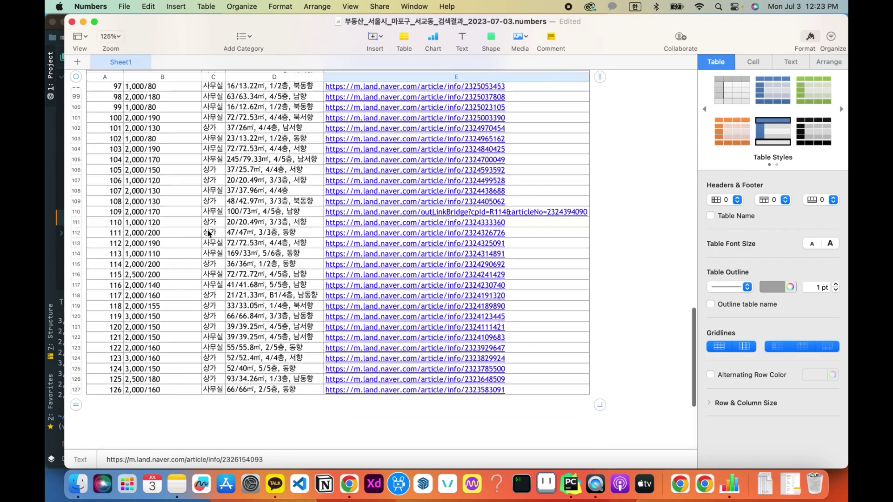
scroll(207, 234, up, 20)
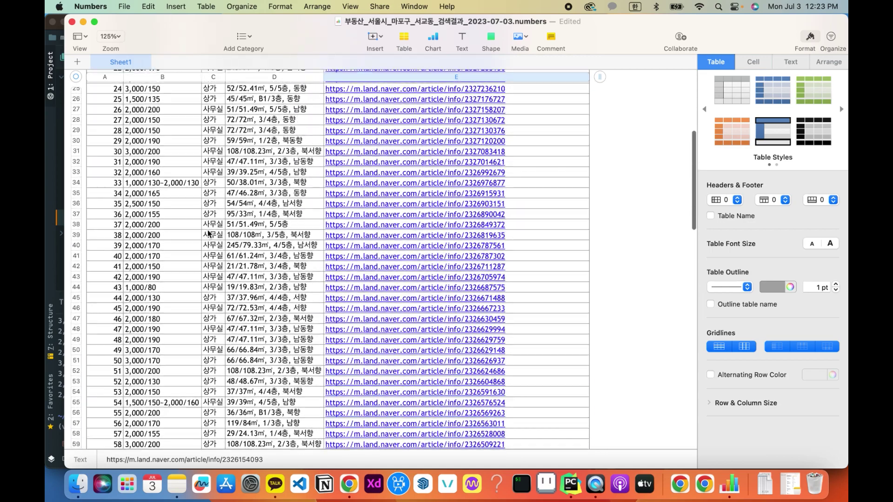
Look over the first listings of the real-estate results table once more and close the spreadsheet
scroll(208, 233, up, 2)
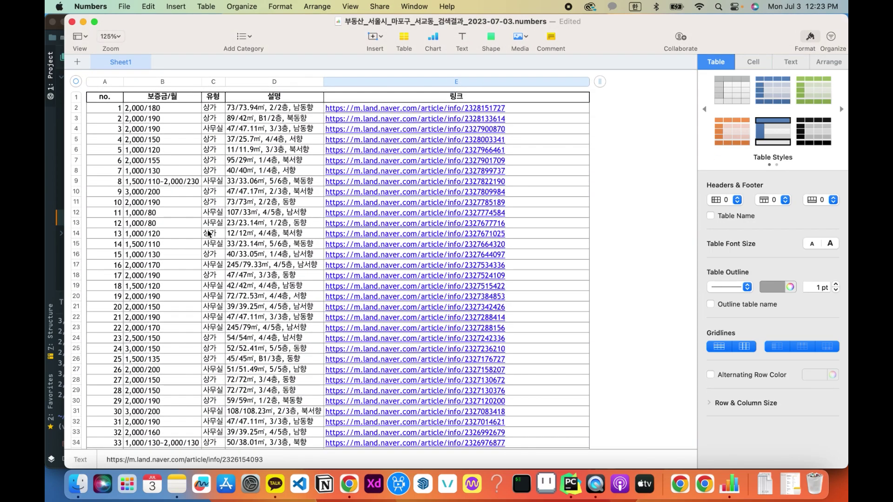
scroll(208, 233, down, 3)
scroll(208, 233, down, 4)
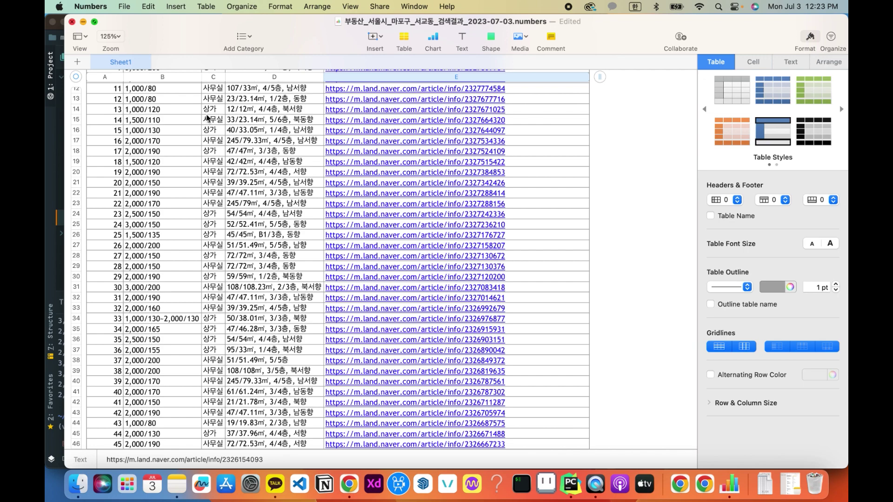
key(super+w)
click(367, 316)
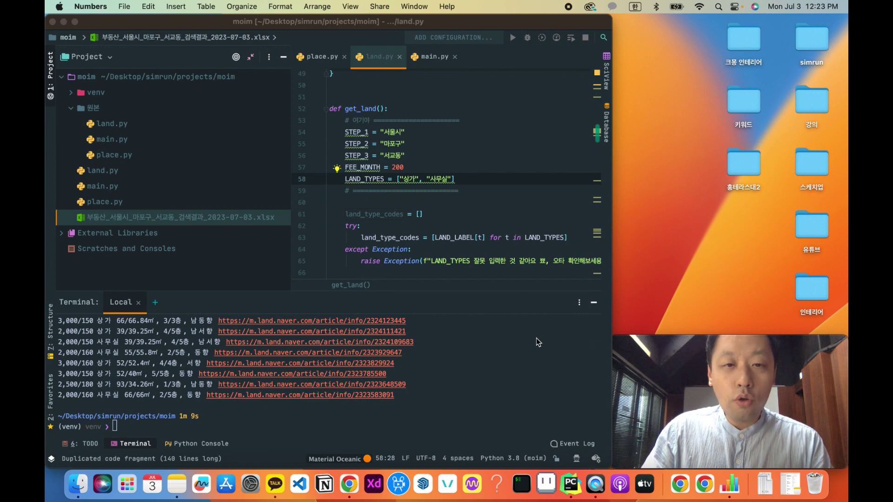
Switch to PyCharm, open the project-level main.py, and review the SEARCHING_TEXT and CATEGORY settings in get_moim()
mouse_move(689, 361)
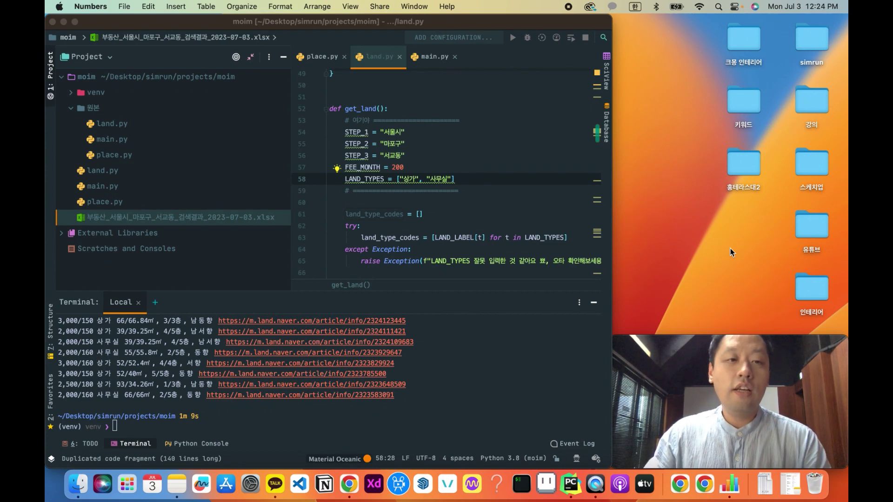
click(113, 140)
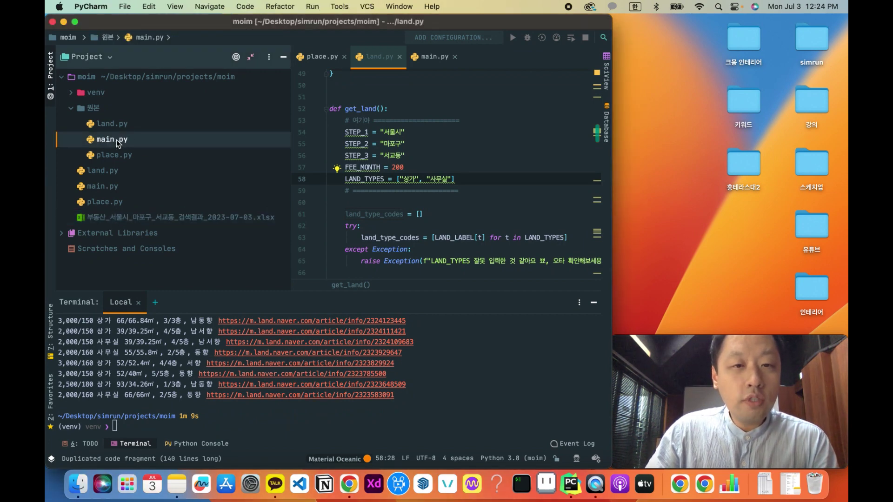
double_click(112, 187)
click(400, 172)
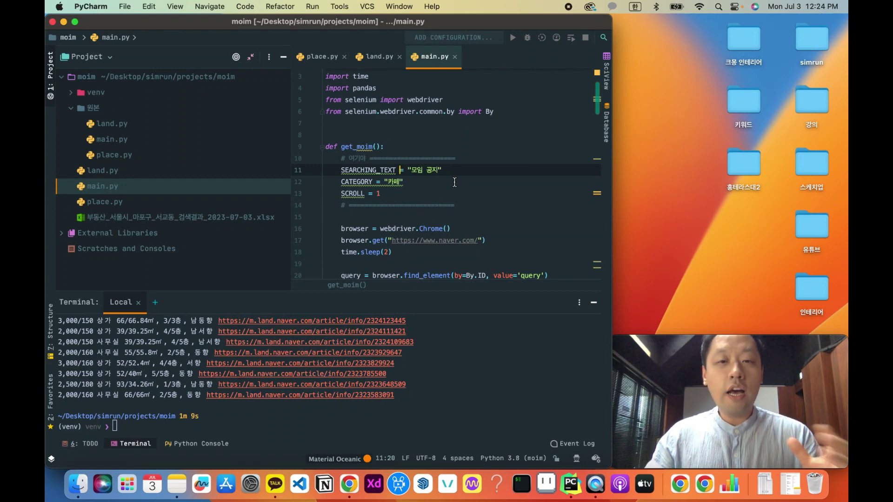
click(415, 171)
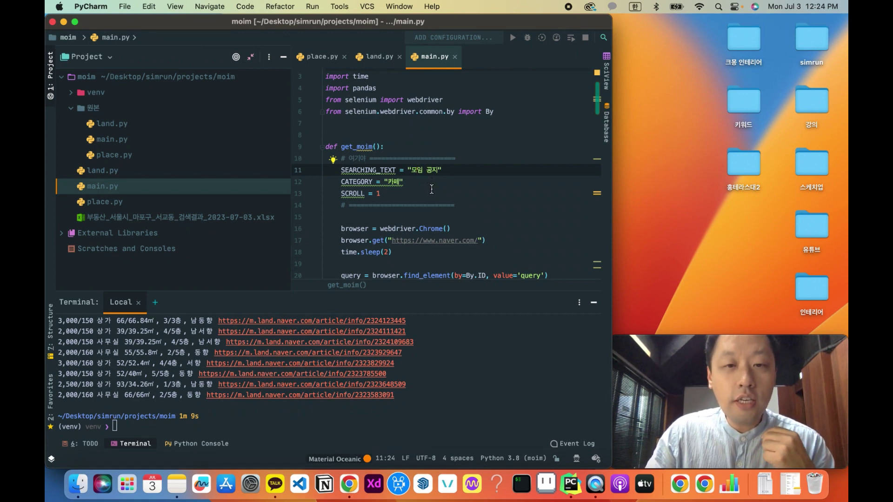
click(413, 171)
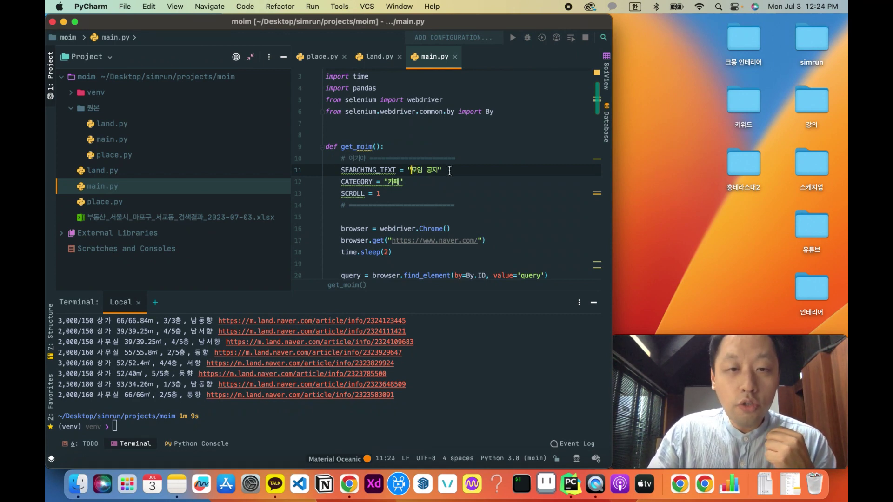
click(388, 182)
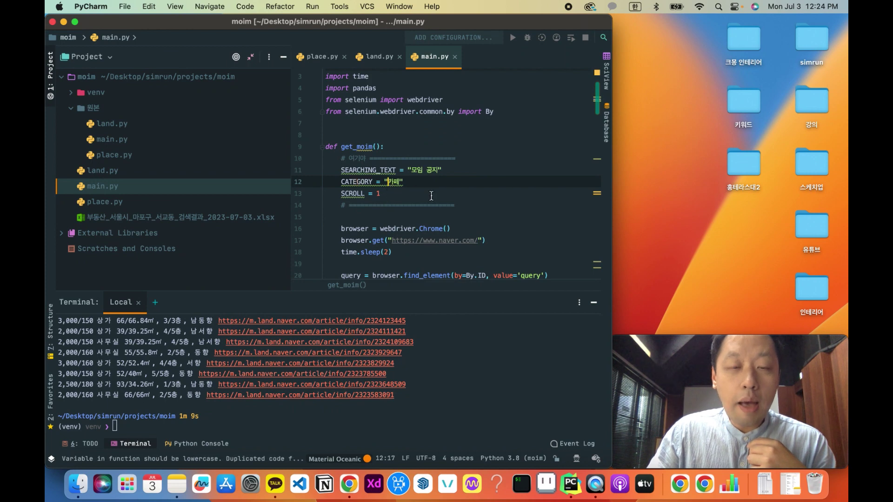
Set the SCROLL variable in get_moim() to 5
scroll(431, 196, down, 3)
click(498, 157)
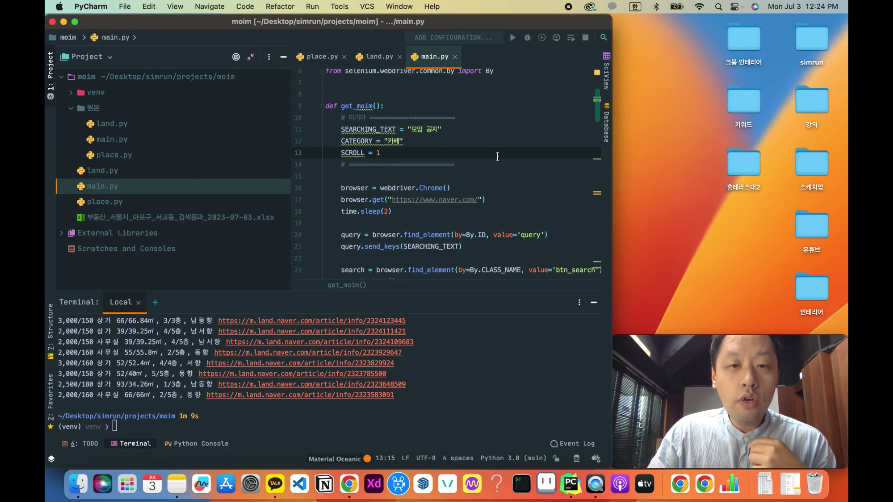
key(BackSpace)
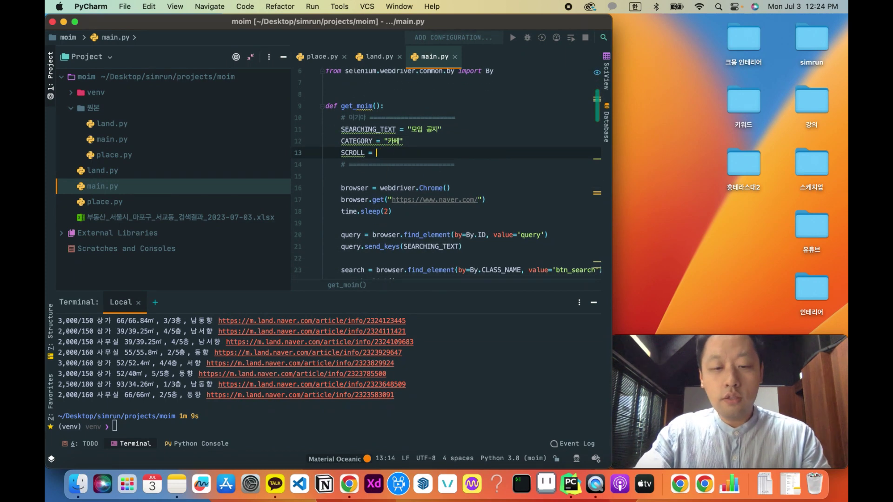
scroll(487, 157, down, 1)
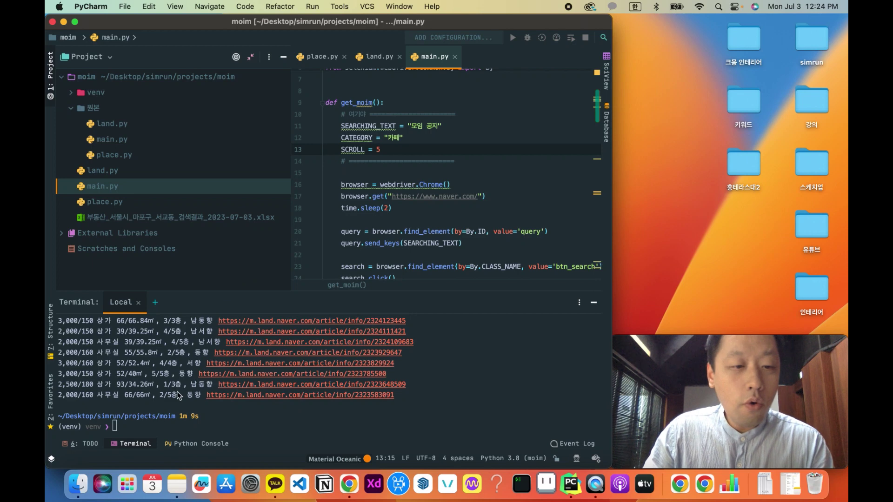
Run the meetup-notice crawler in the terminal with "python main.py" and let its automated browser session complete
click(142, 429)
text(python place.py)
key(BackSpace)
key(BackSpace)
key(BackSpace)
key(BackSpace)
key(BackSpace)
key(BackSpace)
key(BackSpace)
key(BackSpace)
text(main.py)
key(Return)
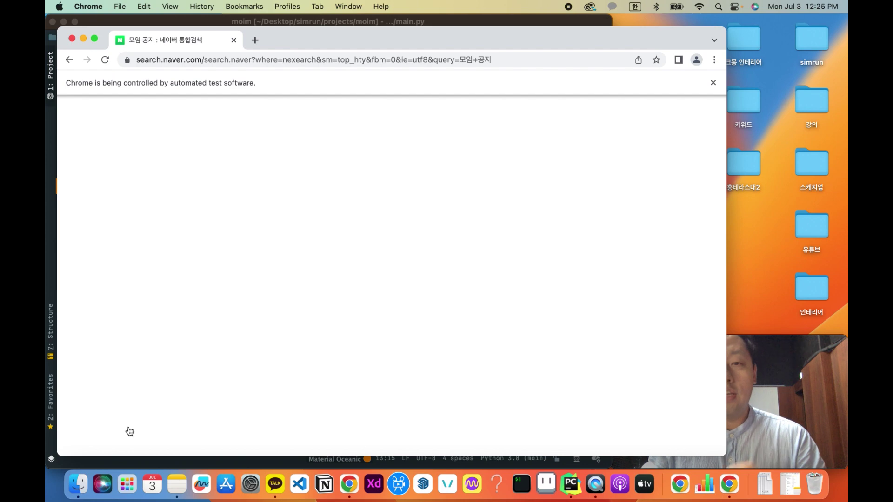
drag(726, 42, 622, 42)
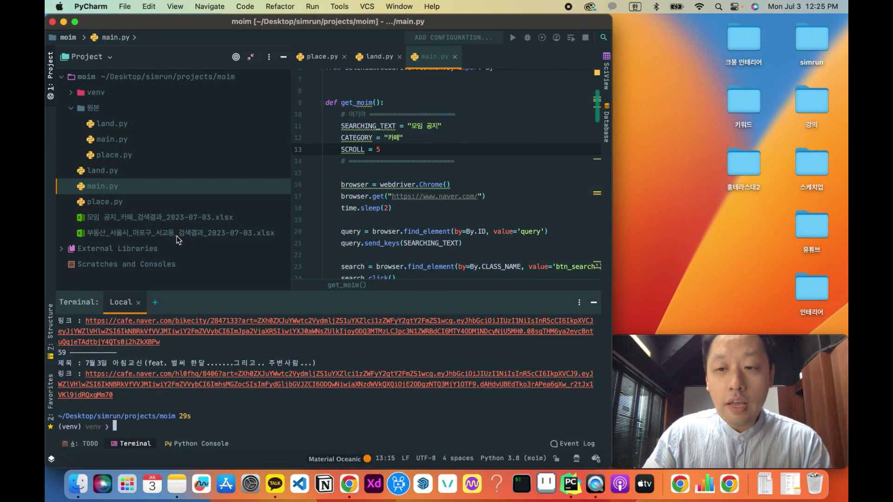
Open the exported file 모임 공지_카페_검색결과_2023-07-03.xlsx in Numbers and fit the 제목 column to its content
double_click(142, 217)
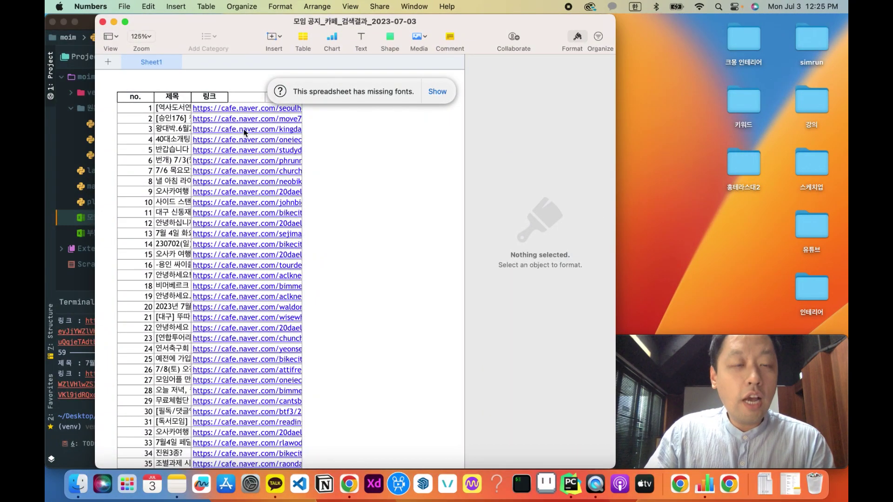
click(186, 99)
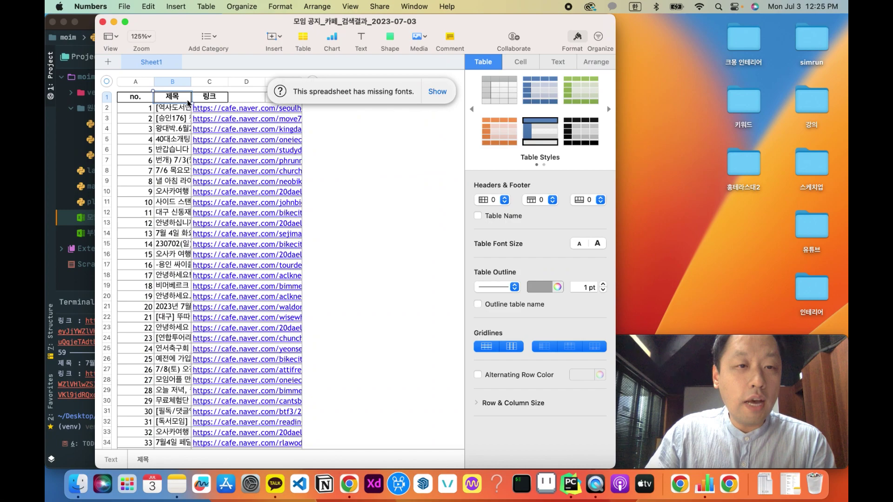
click(192, 96)
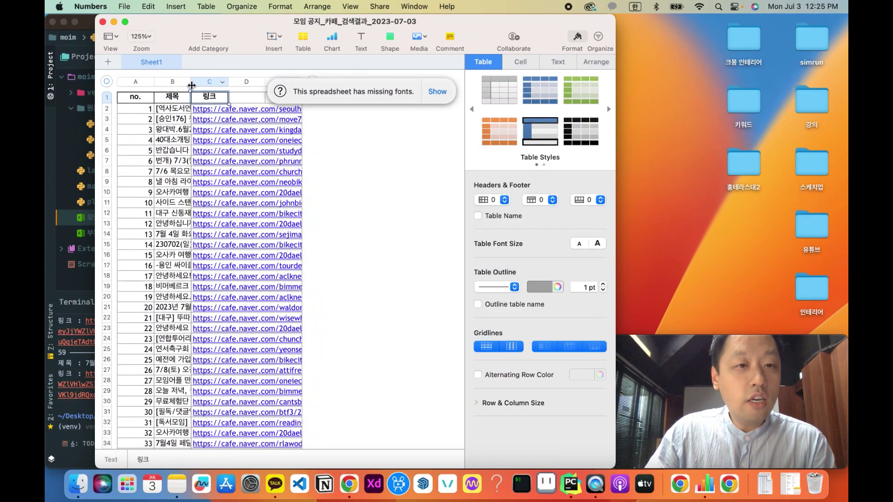
double_click(192, 85)
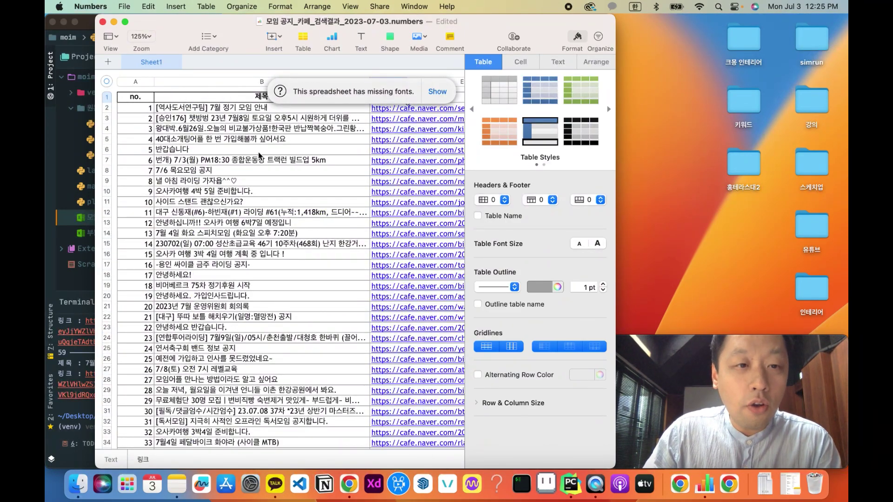
Go through the post titles in the 제목 column from no. 4 to no. 21 and return to the start of the table
scroll(251, 148, down, 3)
scroll(226, 126, up, 3)
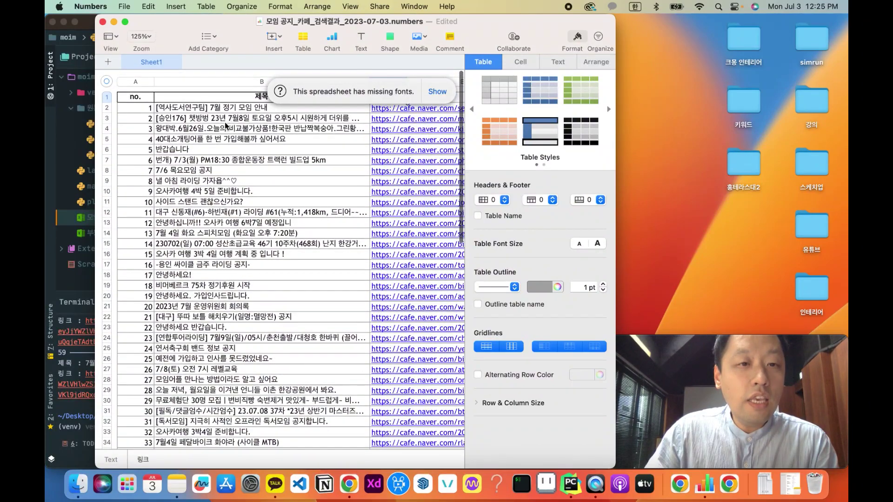
key(Left)
key(Down)
key(Down)
key(Down)
key(Down)
scroll(233, 157, down, 2)
scroll(232, 157, down, 3)
key(Down)
key(Down)
key(Down)
key(Down)
key(Down)
key(Down)
key(Down)
key(Down)
key(Down)
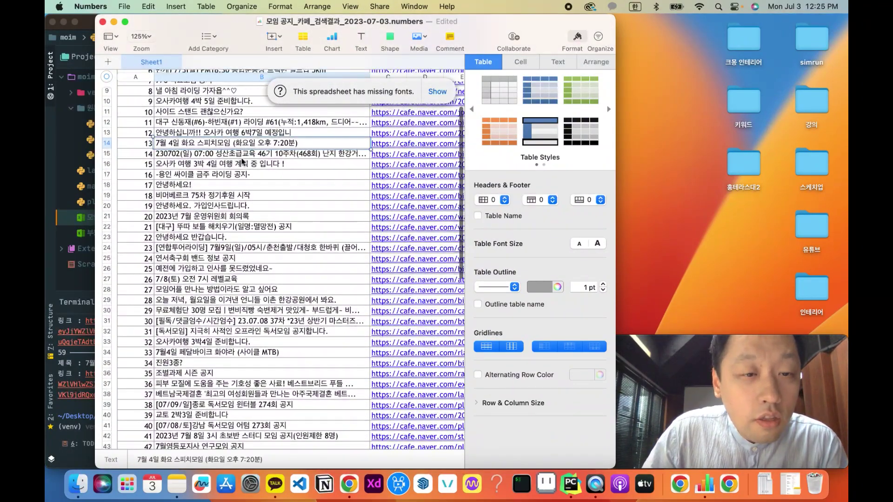
key(Down)
key(Down)
key(Down)
scroll(245, 168, down, 2)
scroll(247, 176, up, 1)
click(240, 214)
scroll(240, 217, up, 4)
scroll(239, 216, up, 1)
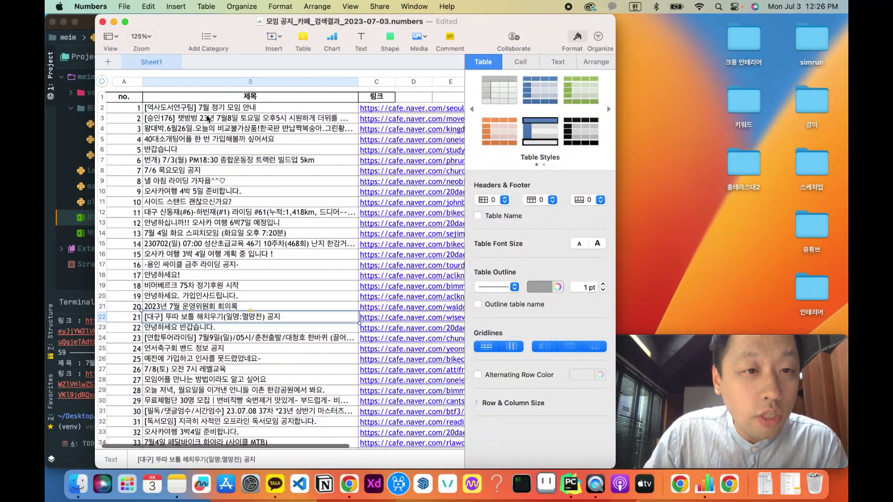
Examine the post titles of nos. 8, 13 and 16 in the 제목 column
scroll(231, 122, right, 1)
scroll(251, 140, down, 2)
click(272, 160)
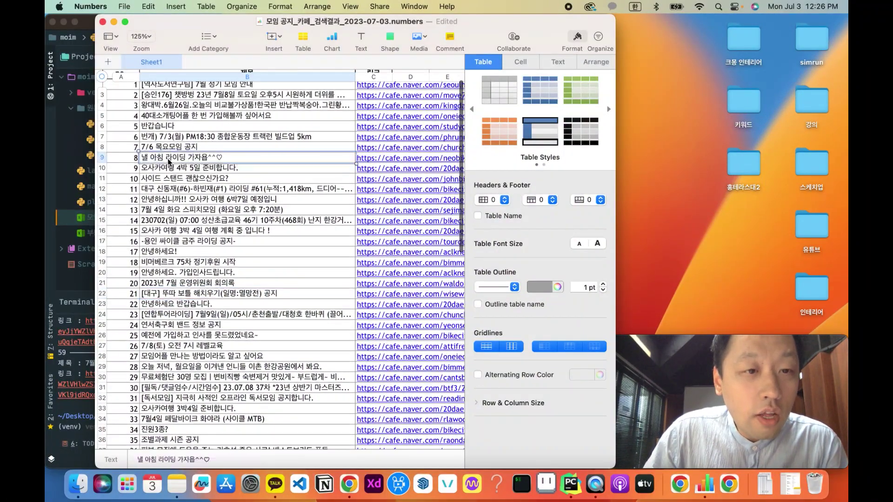
scroll(197, 144, down, 3)
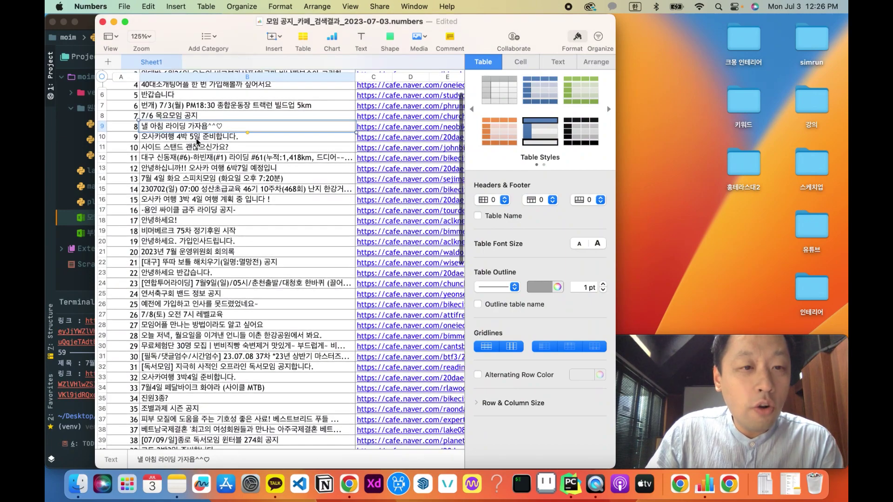
scroll(193, 173, down, 1)
click(201, 166)
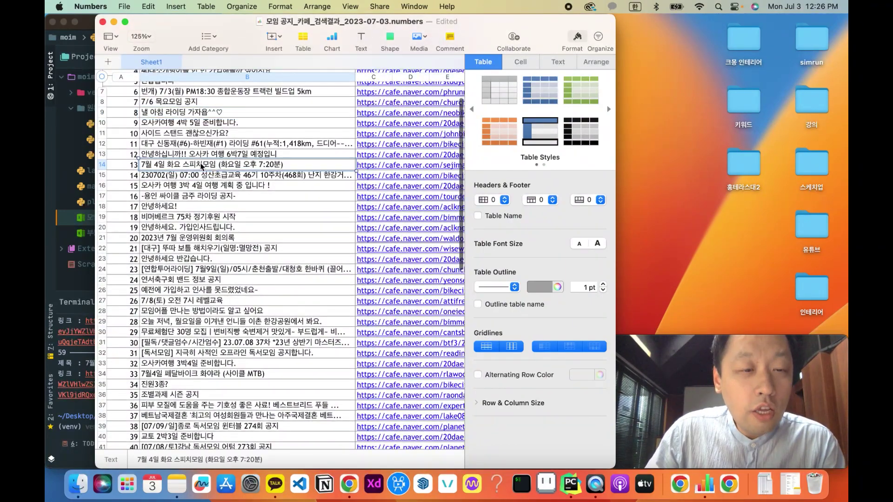
scroll(223, 169, down, 6)
click(202, 130)
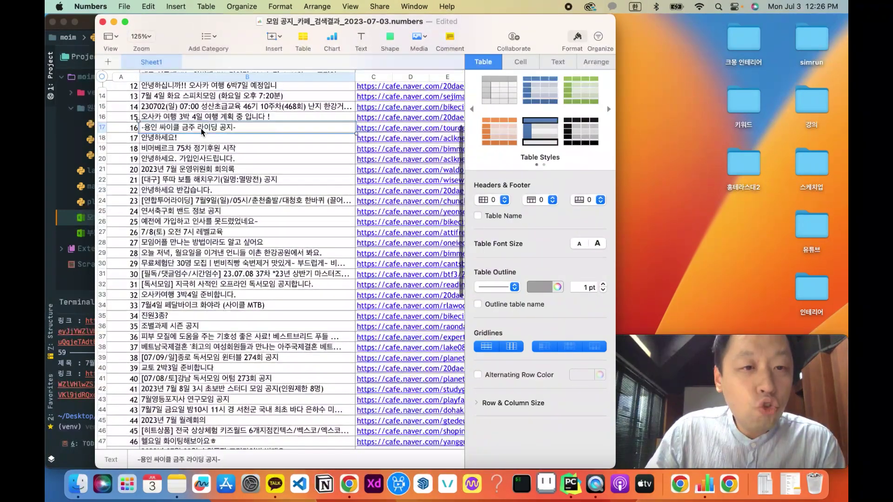
scroll(204, 148, down, 4)
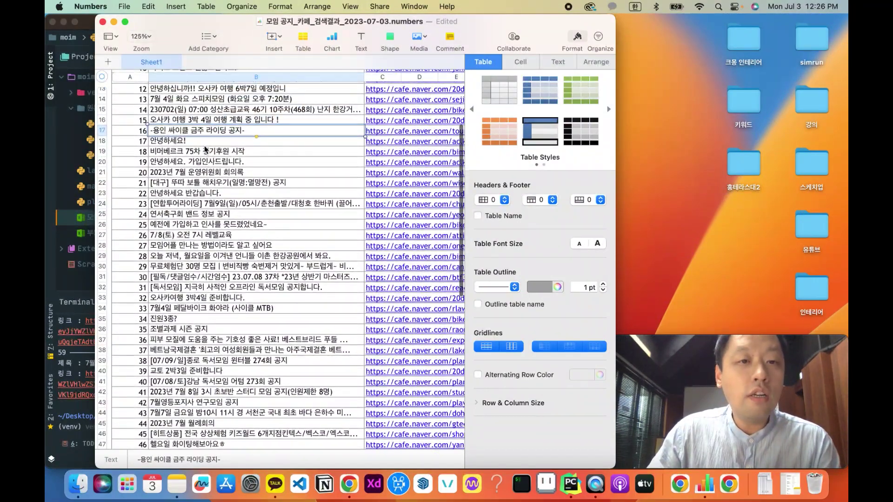
scroll(205, 148, up, 5)
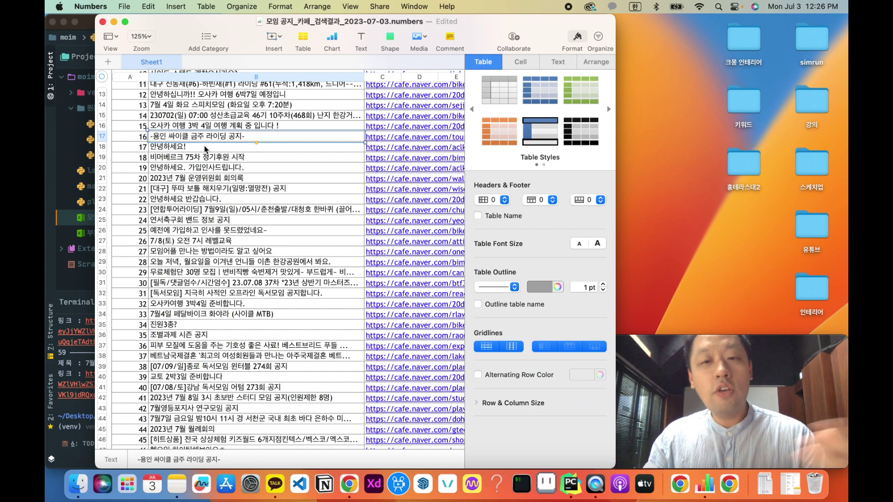
Look through the further post titles up to no. 58 and the cafe addresses in the 링크 column
scroll(244, 205, down, 4)
scroll(244, 205, down, 5)
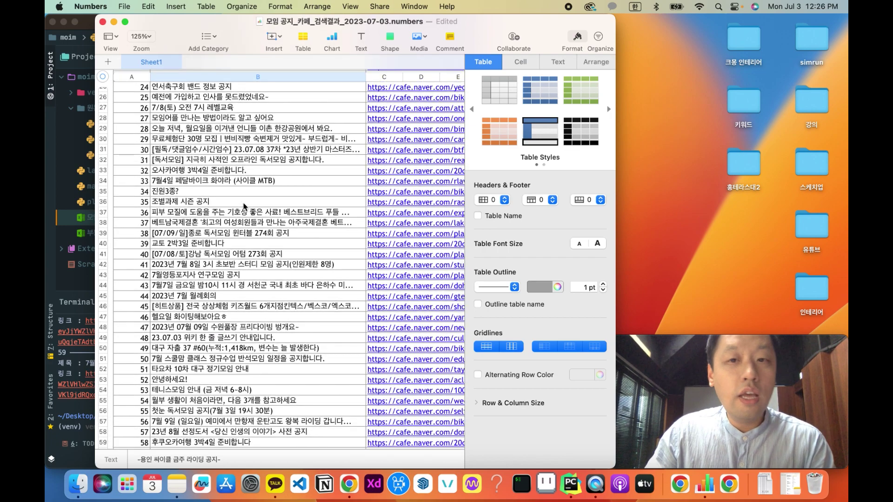
scroll(244, 205, up, 8)
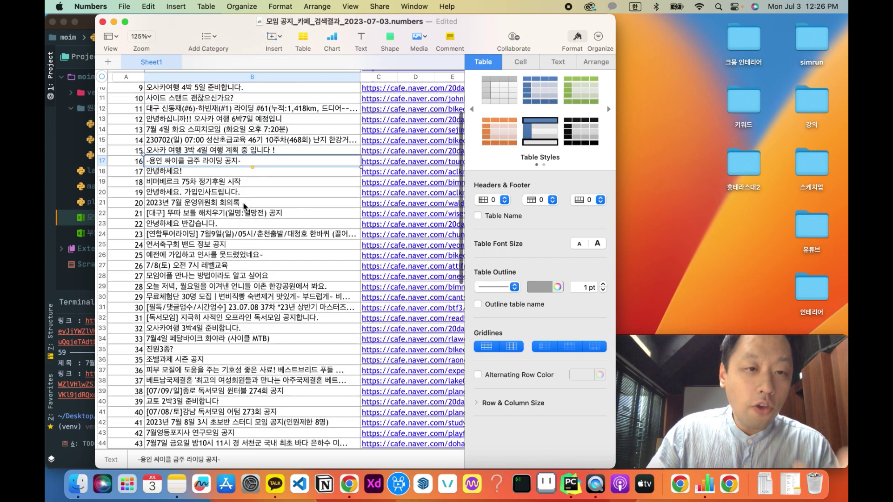
scroll(244, 205, up, 3)
scroll(244, 205, right, 2)
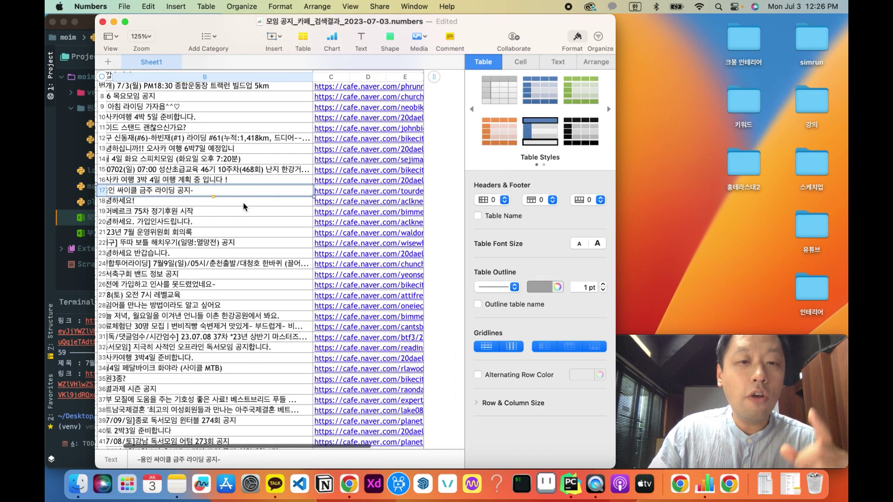
scroll(253, 203, right, 2)
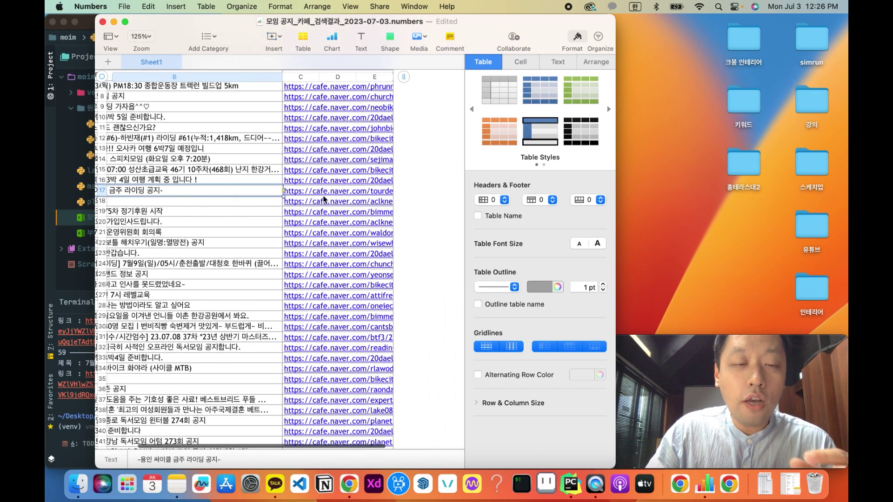
scroll(173, 242, left, 3)
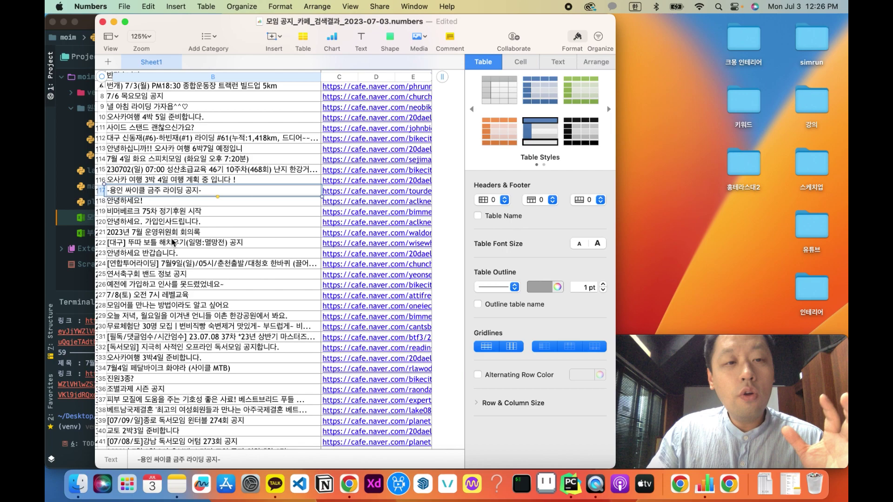
scroll(172, 242, up, 3)
scroll(172, 242, left, 2)
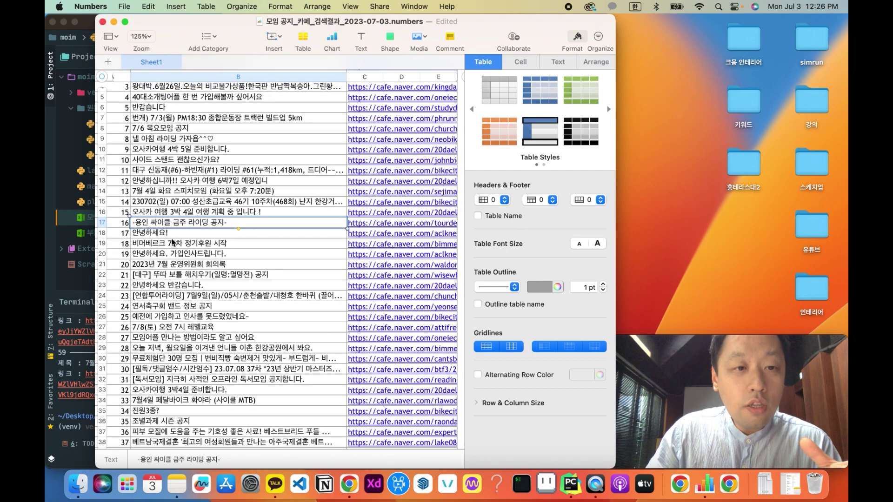
Go to the end of the table and examine the post titles from no. 51 back up to no. 42
scroll(172, 242, down, 10)
scroll(172, 242, left, 1)
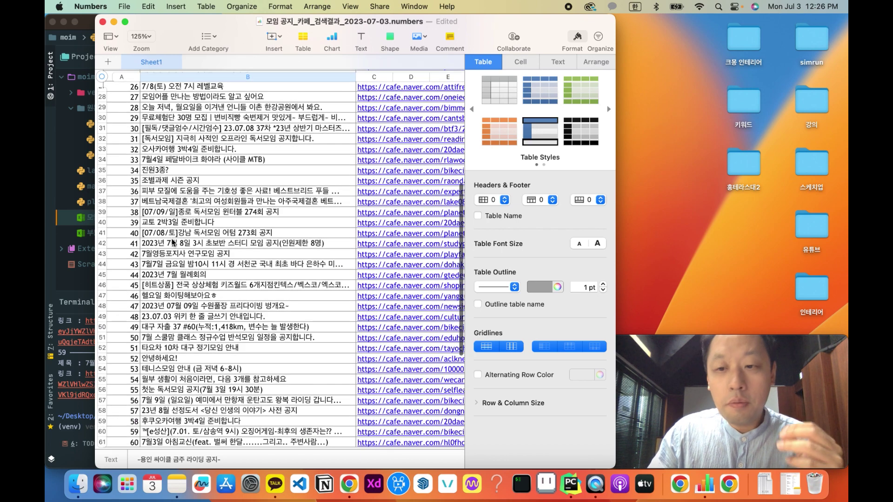
scroll(172, 242, down, 5)
click(185, 251)
click(195, 240)
click(198, 229)
click(200, 209)
click(204, 177)
click(207, 167)
click(215, 157)
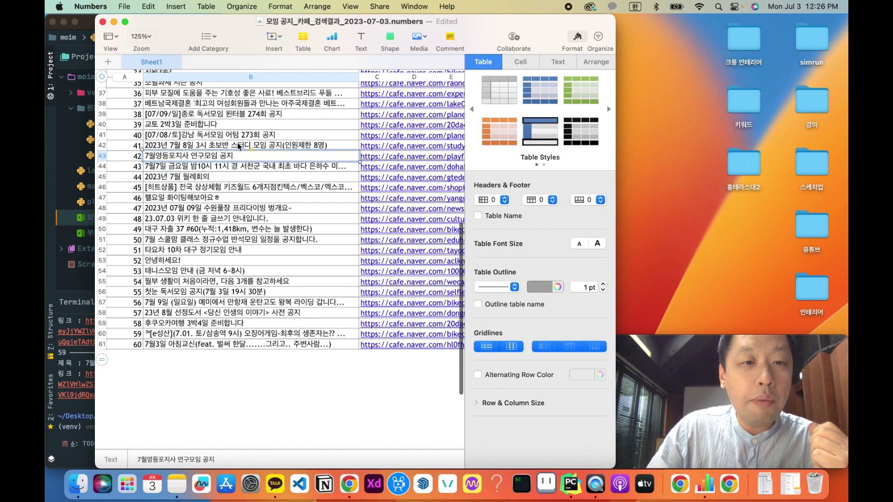
Examine the post titles in the 제목 column from no. 41 back up to no. 31
click(239, 146)
scroll(242, 204, up, 3)
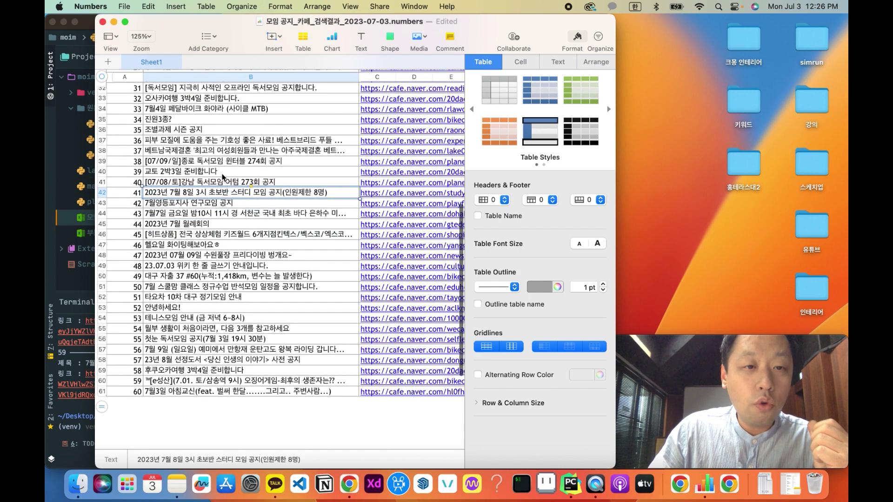
click(221, 163)
scroll(245, 202, up, 3)
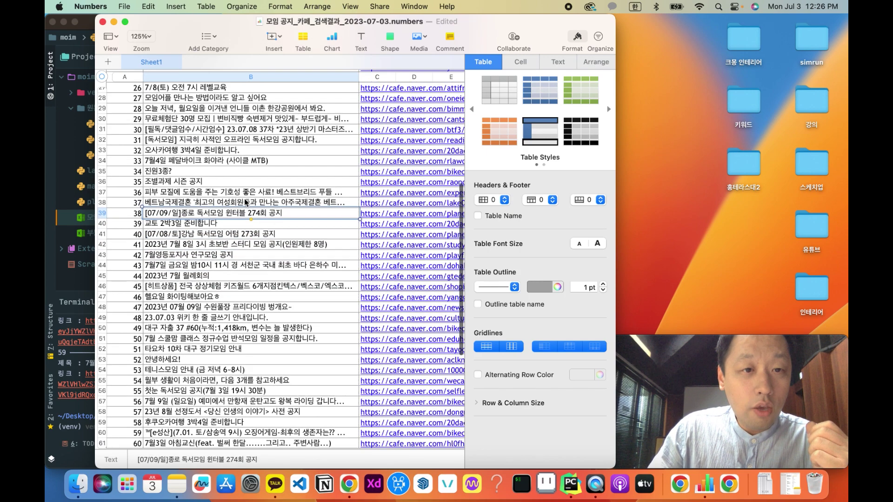
click(220, 174)
scroll(220, 176, up, 2)
scroll(219, 176, up, 1)
click(220, 173)
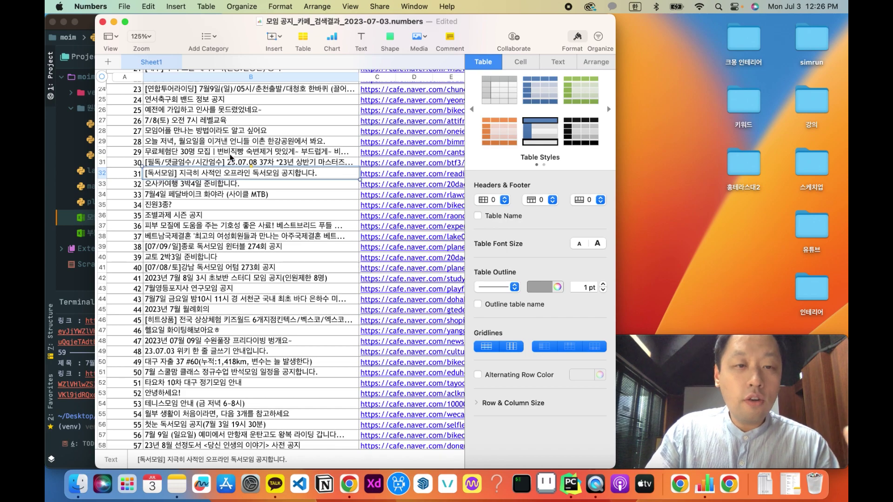
Return to the start of the meetup table and skim it once more to the last row and back
scroll(263, 165, up, 3)
scroll(264, 165, up, 10)
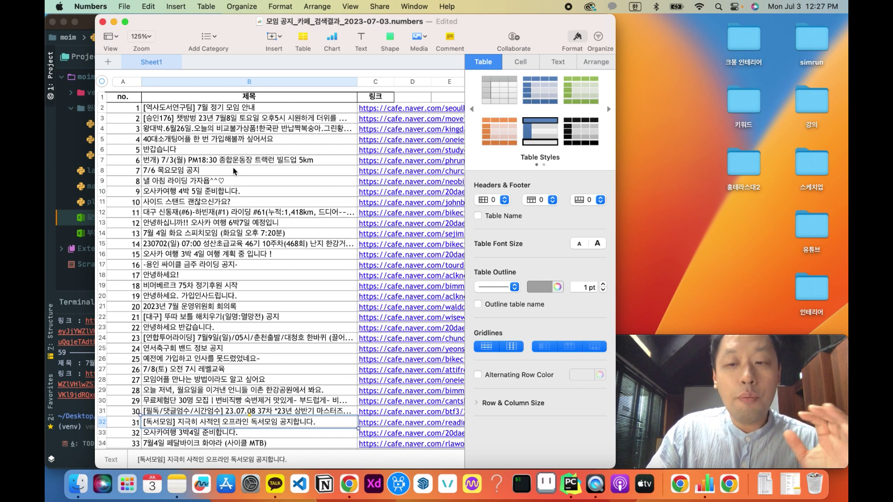
click(241, 163)
scroll(241, 164, down, 10)
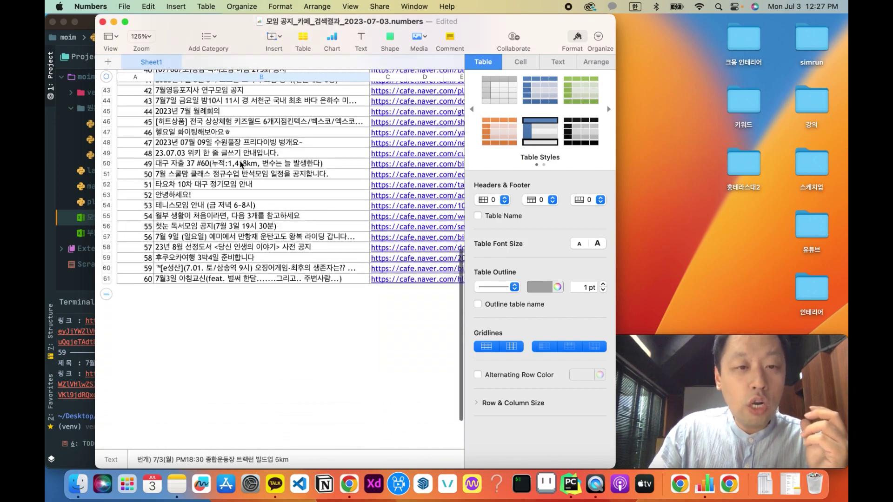
scroll(241, 164, up, 10)
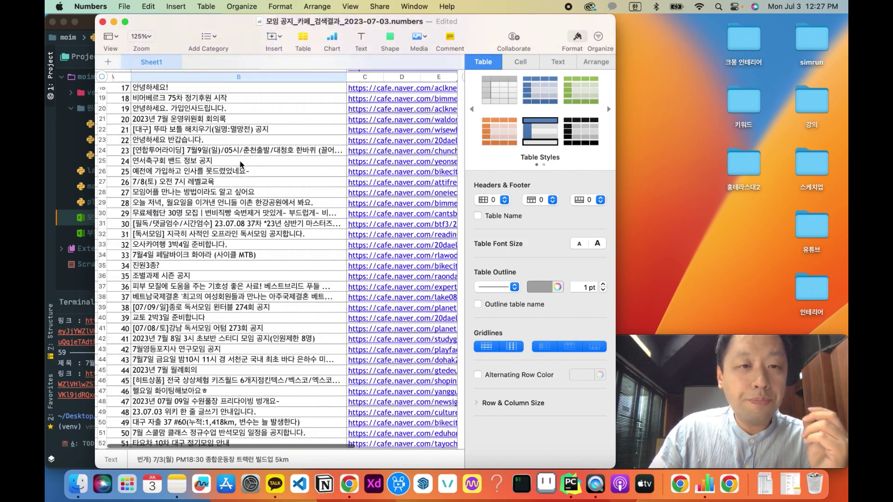
scroll(240, 164, left, 3)
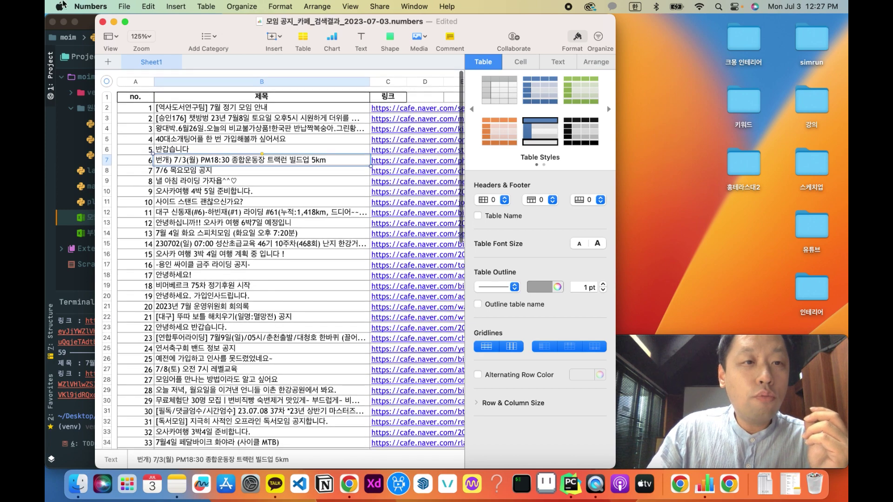
Close the meetup spreadsheet, switch to PyCharm and open place.py at its search keyword
key(super+w)
click(267, 317)
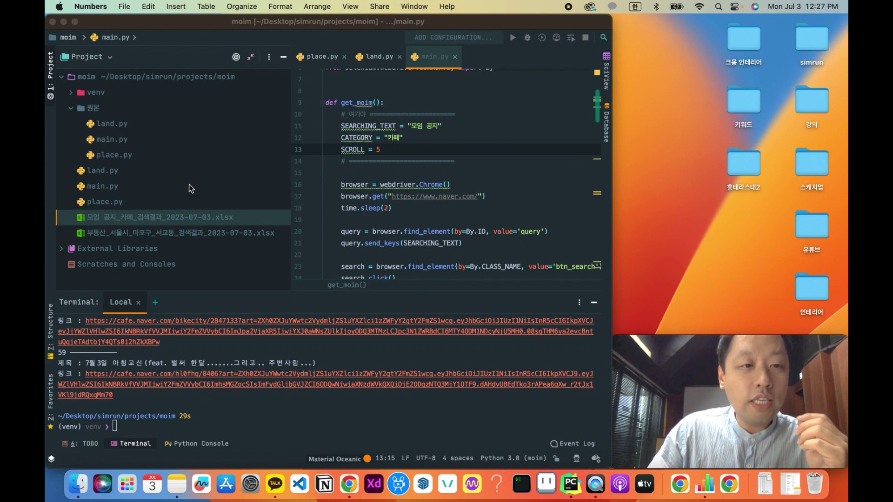
double_click(105, 201)
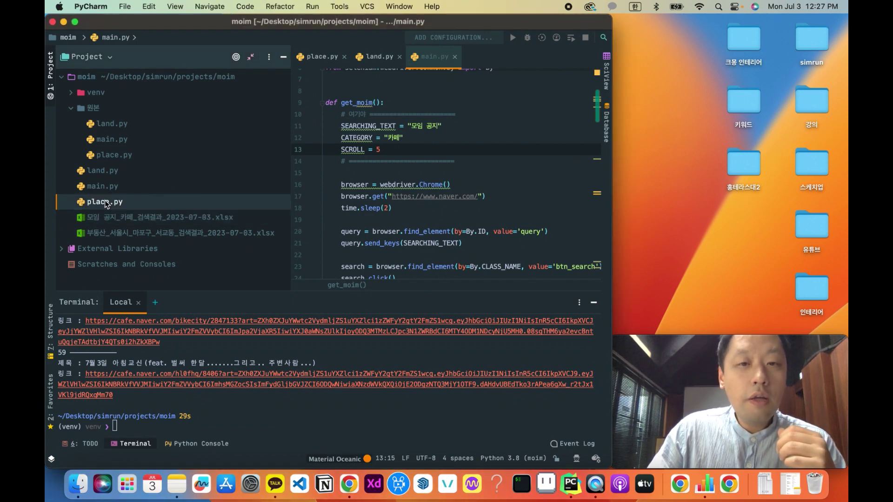
click(421, 146)
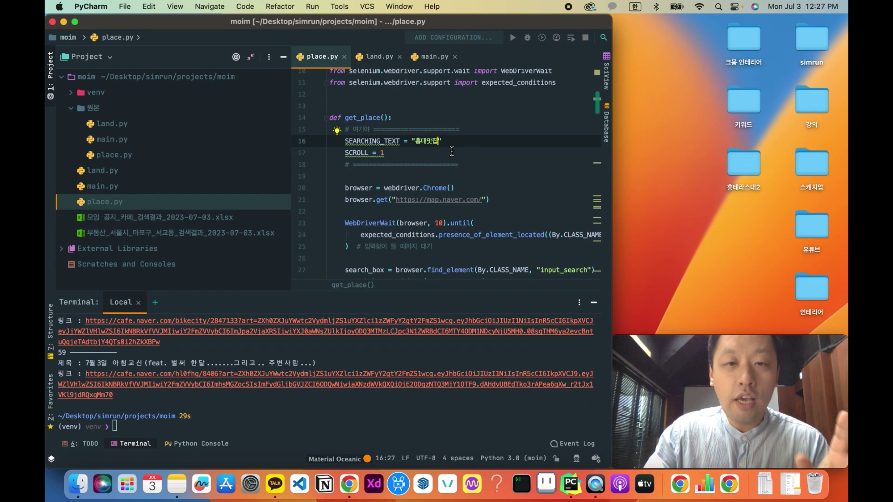
Replace the SEARCHING_TEXT value in place.py with "독산파티룸"
key(BackSpace)
key(BackSpace)
key(BackSpace)
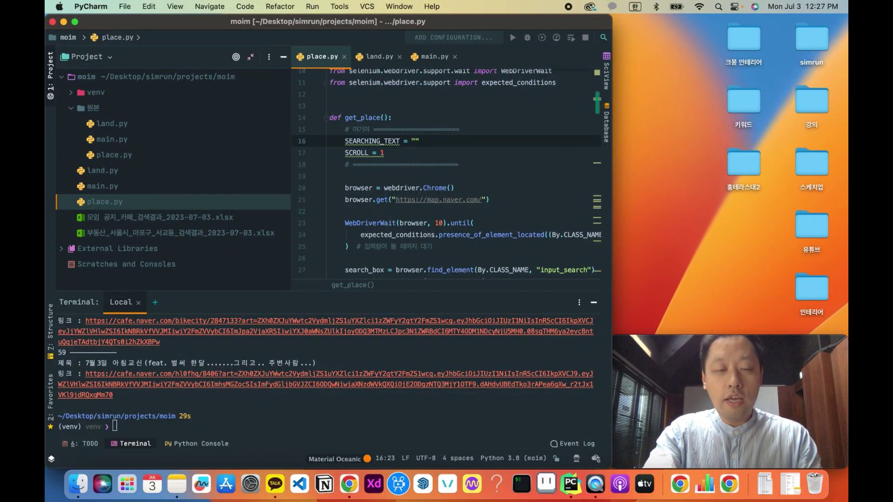
text(독서)
text(파티룸)
click(399, 156)
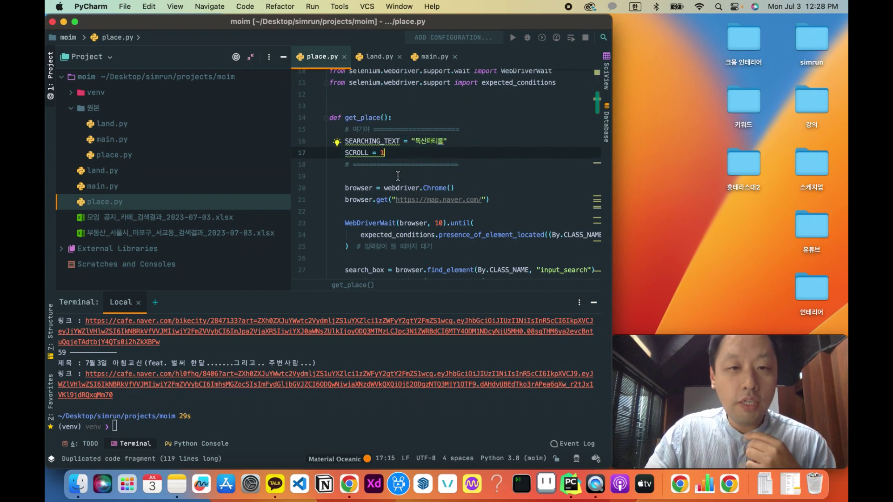
Run python place.py in the terminal and move the automated browser window aside
click(155, 431)
key(Up)
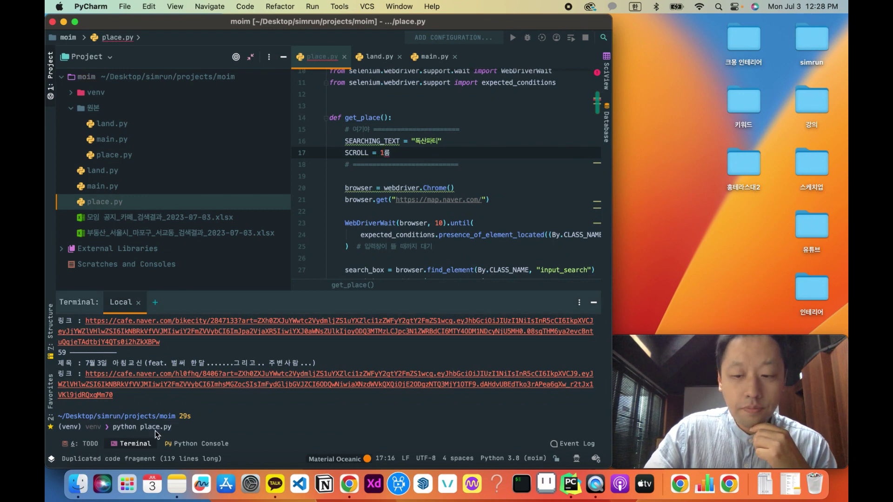
key(Return)
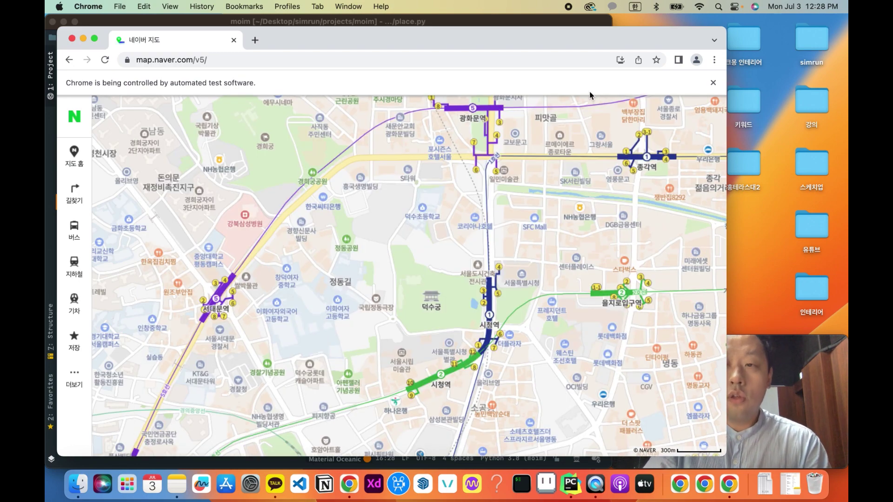
drag(725, 32, 623, 30)
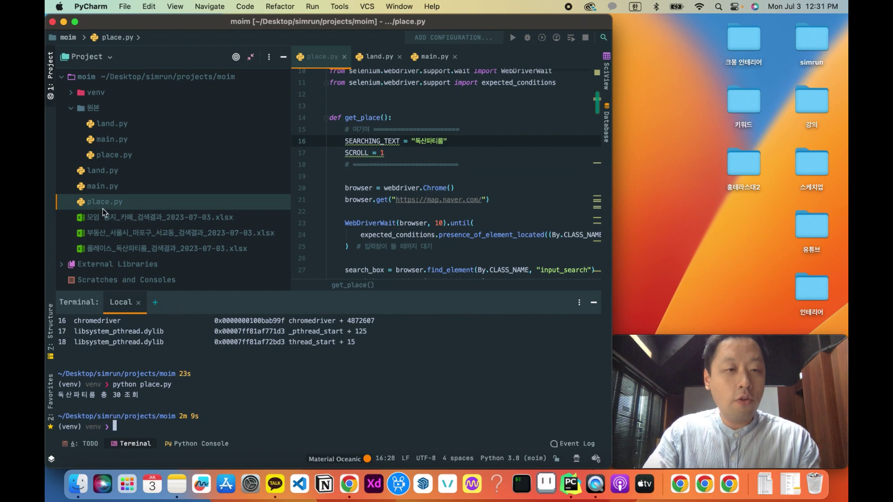
Open 플레이스_독산파티룸_검색결과_2023-07-03.xlsx in Numbers and fit the 상호 and 태그 columns to their content
click(248, 249)
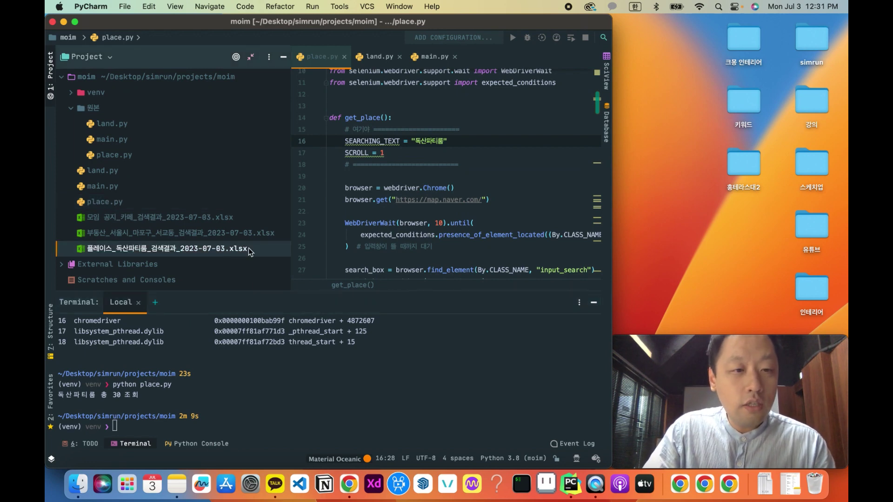
double_click(152, 247)
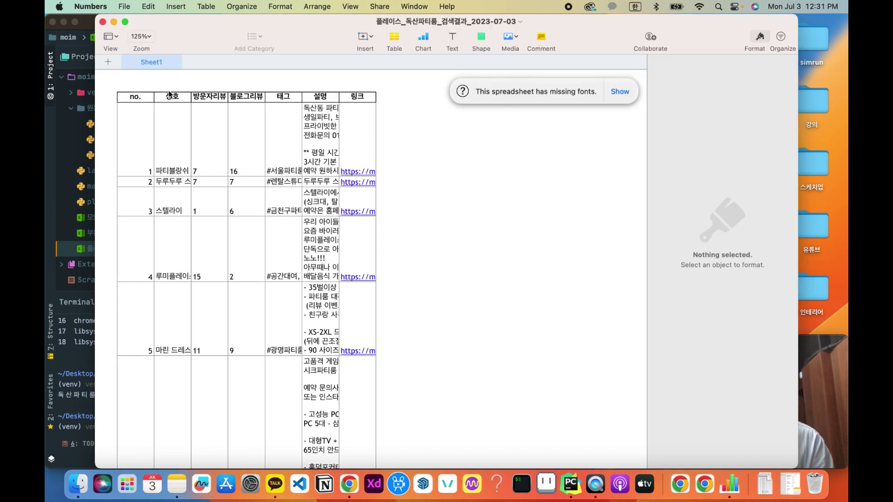
click(169, 96)
double_click(191, 84)
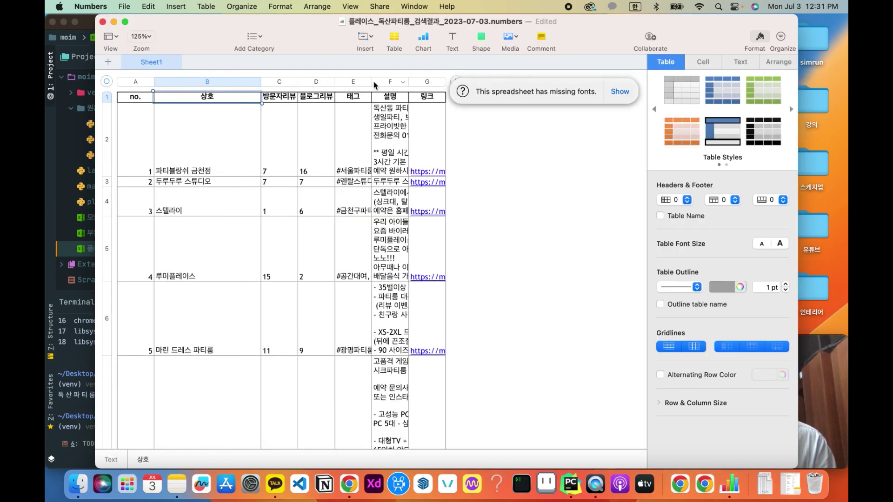
double_click(370, 82)
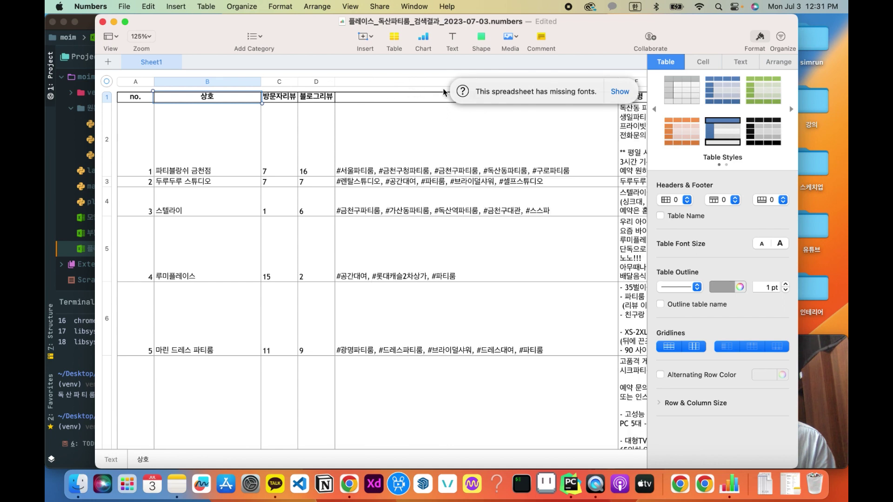
Fit the width of the 설명 column to its content
click(497, 106)
scroll(465, 108, right, 10)
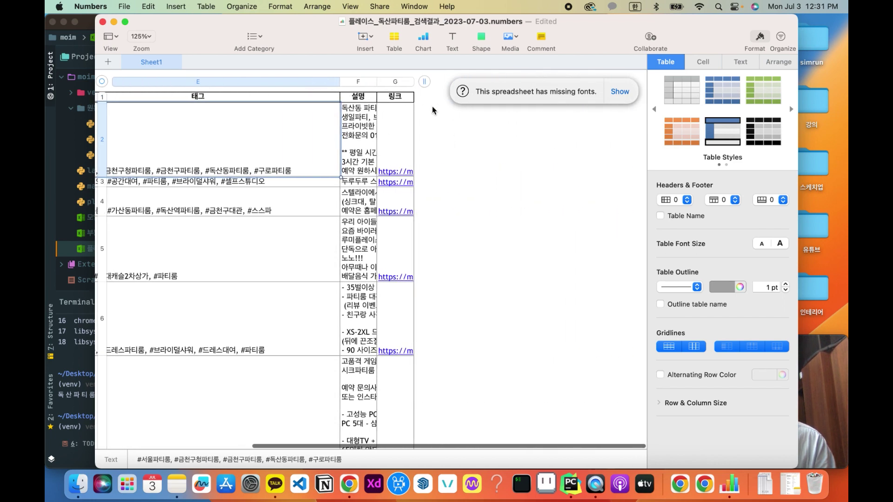
scroll(512, 149, left, 10)
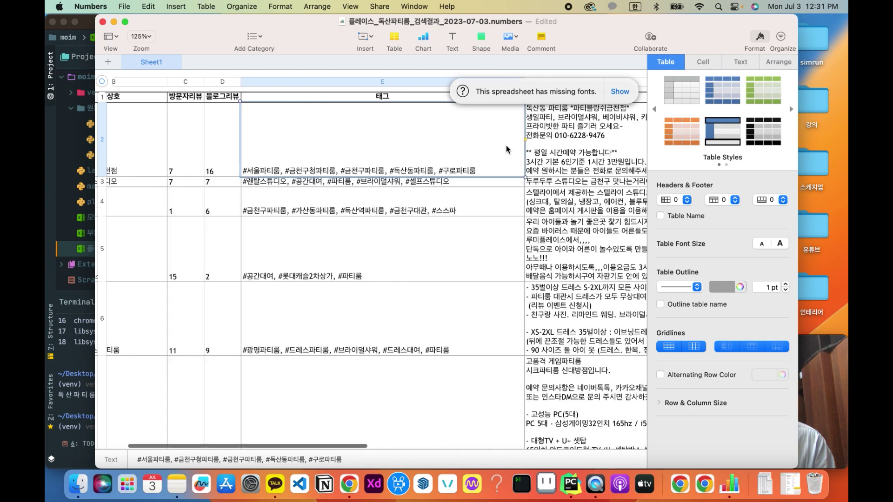
Look through the review counts, tags and descriptions of the listed party rooms and return to the start of the table
click(240, 150)
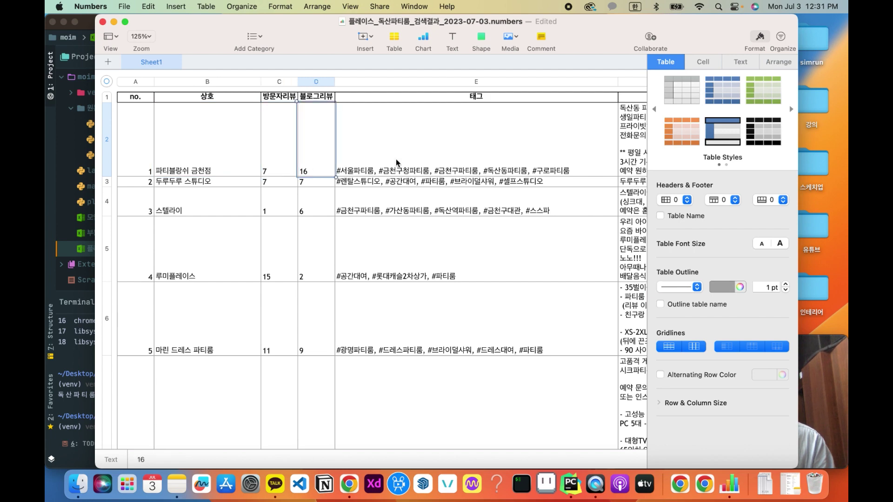
scroll(397, 163, right, 3)
scroll(490, 167, right, 3)
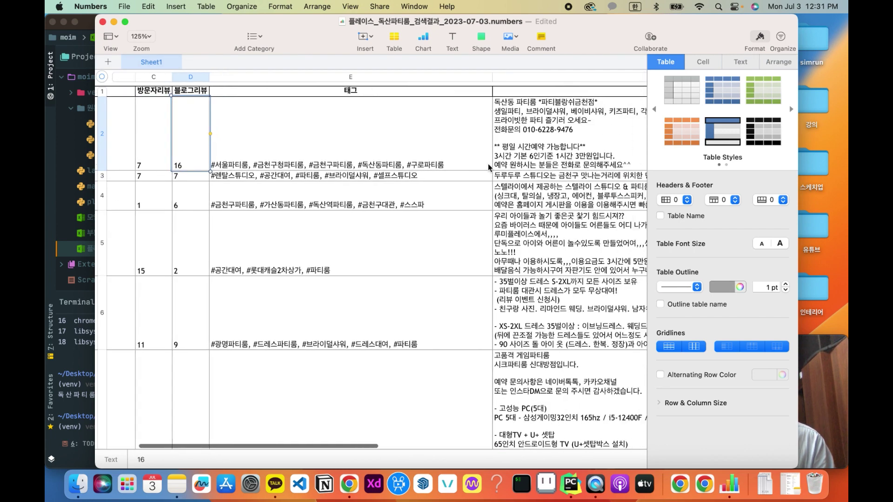
scroll(327, 243, down, 15)
scroll(327, 242, left, 2)
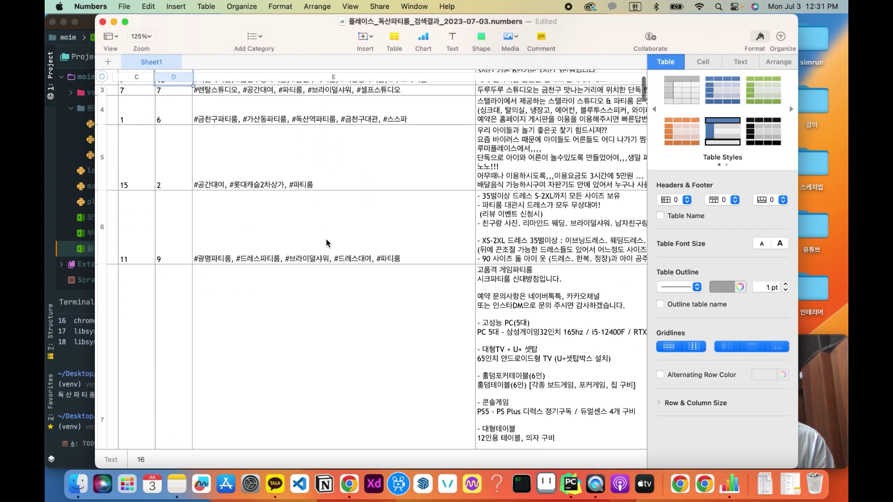
scroll(327, 242, down, 20)
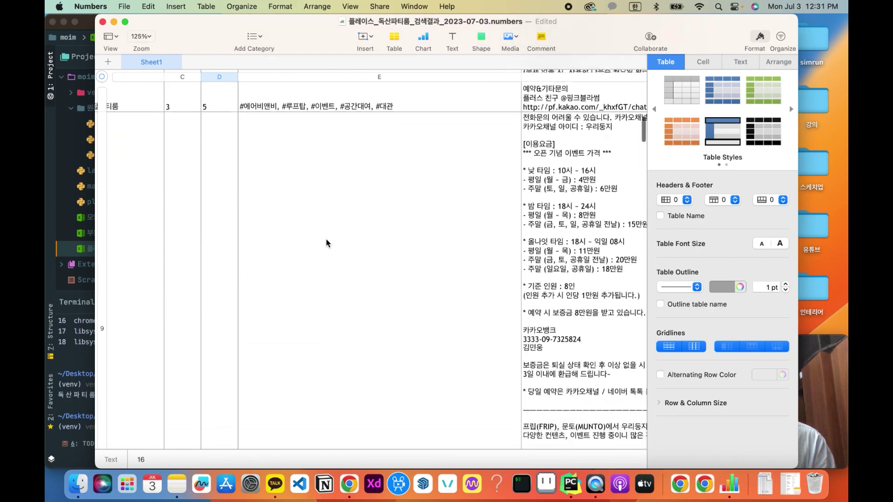
scroll(327, 243, down, 20)
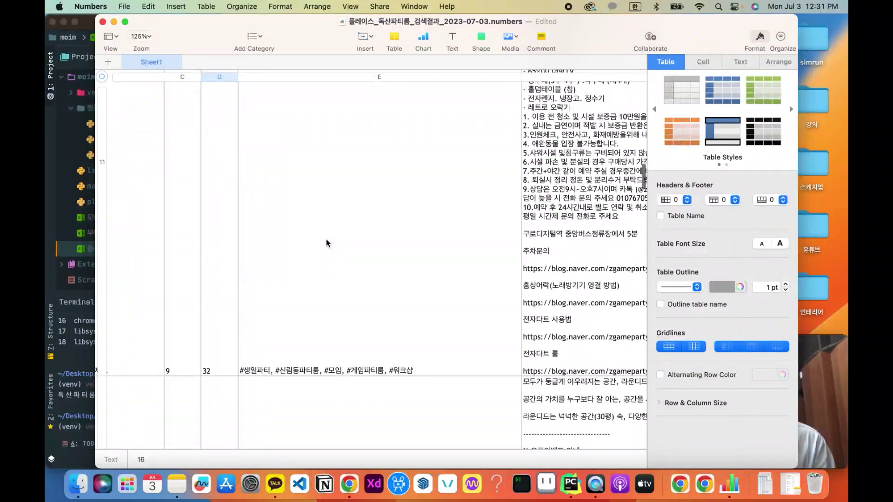
scroll(327, 243, up, 15)
scroll(327, 243, up, 20)
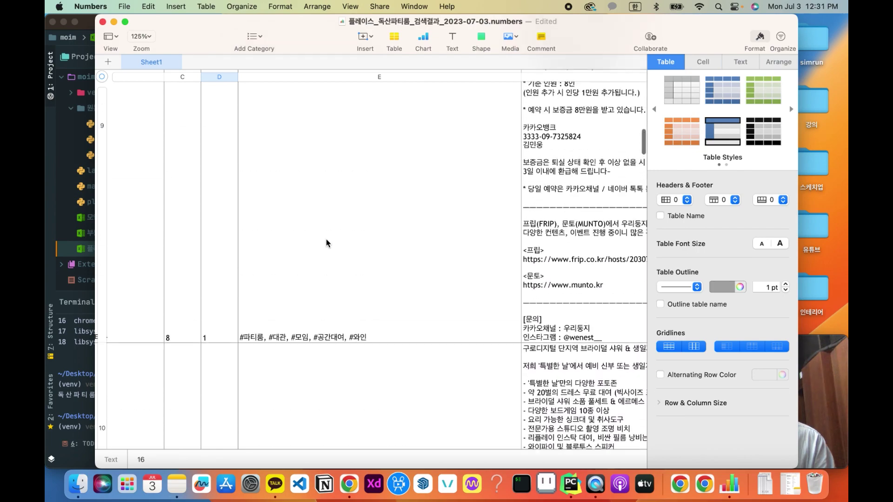
scroll(327, 243, right, 5)
scroll(327, 243, up, 20)
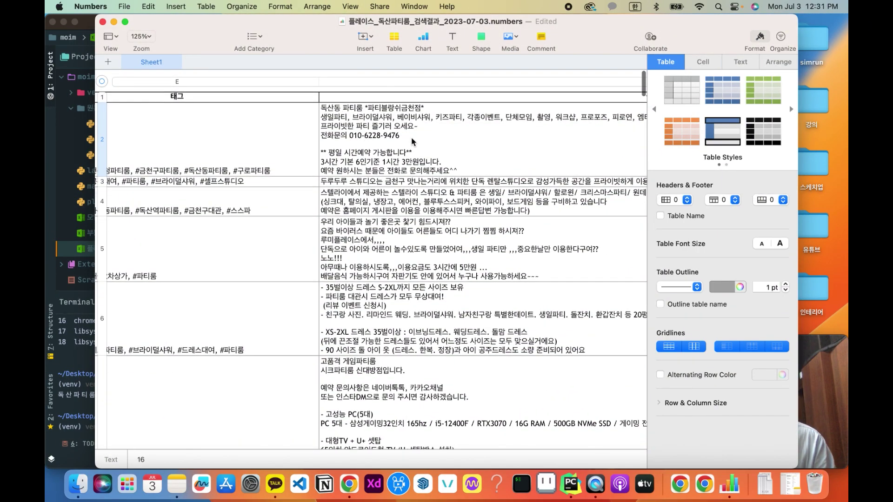
Examine the 설명 texts of nos. 3, 4 and 5 and return to the table's first columns
scroll(395, 138, down, 3)
click(390, 161)
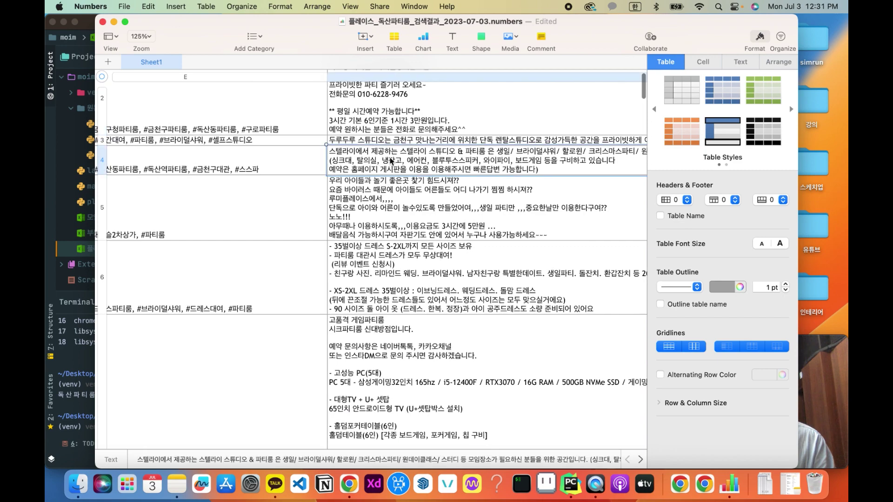
click(427, 220)
scroll(427, 220, down, 3)
click(406, 235)
scroll(406, 234, left, 10)
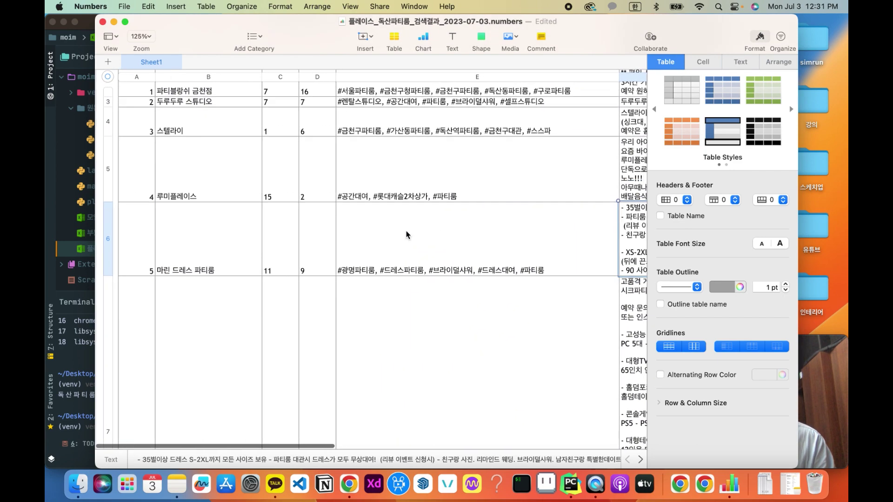
Go through the entries in the no. column from no. 5 to no. 8
scroll(406, 235, down, 3)
click(127, 152)
scroll(152, 199, down, 4)
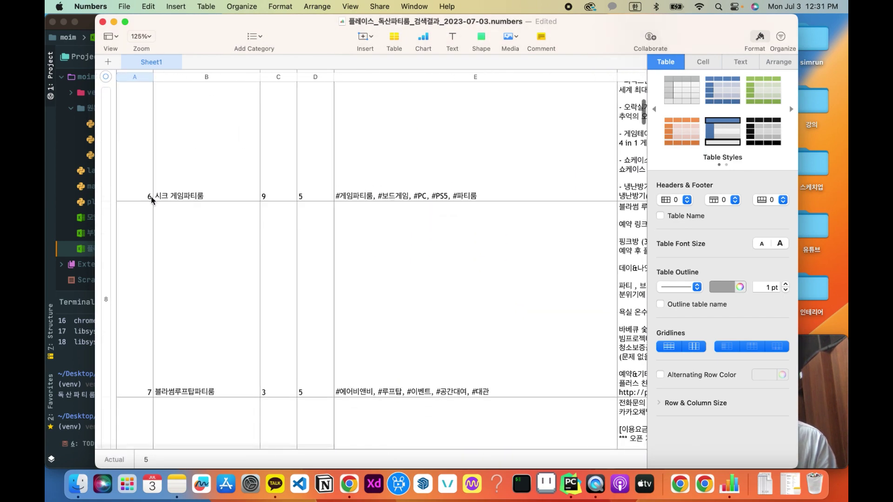
scroll(152, 199, down, 2)
click(144, 169)
click(134, 343)
scroll(133, 342, down, 10)
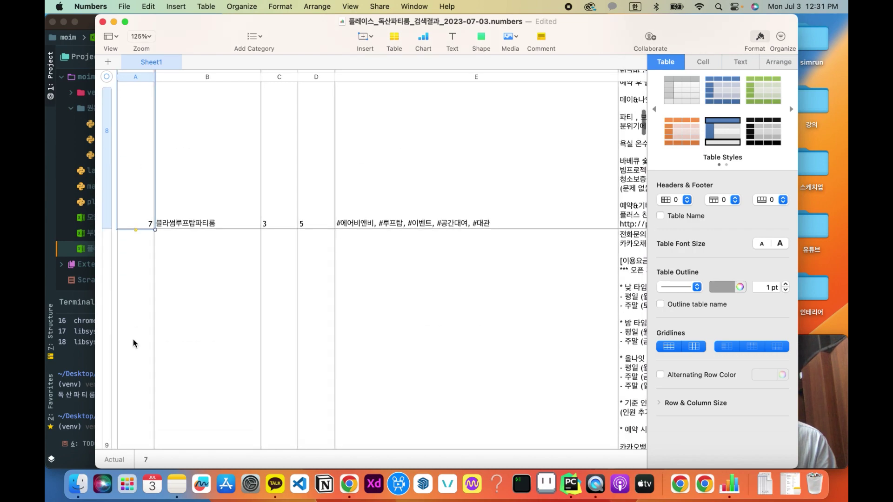
click(134, 343)
Examine the usage fees and reservation details in the 설명 text of no. 8
scroll(133, 342, down, 12)
scroll(421, 271, down, 15)
scroll(480, 265, right, 5)
scroll(482, 268, up, 10)
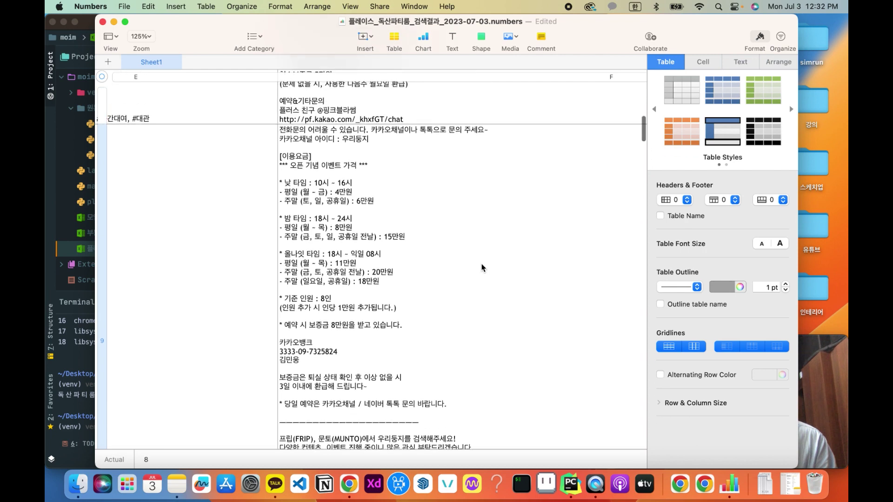
Fit the width of the 링크 column to its content so the full map addresses show
scroll(508, 261, down, 10)
scroll(509, 262, right, 6)
scroll(398, 187, up, 15)
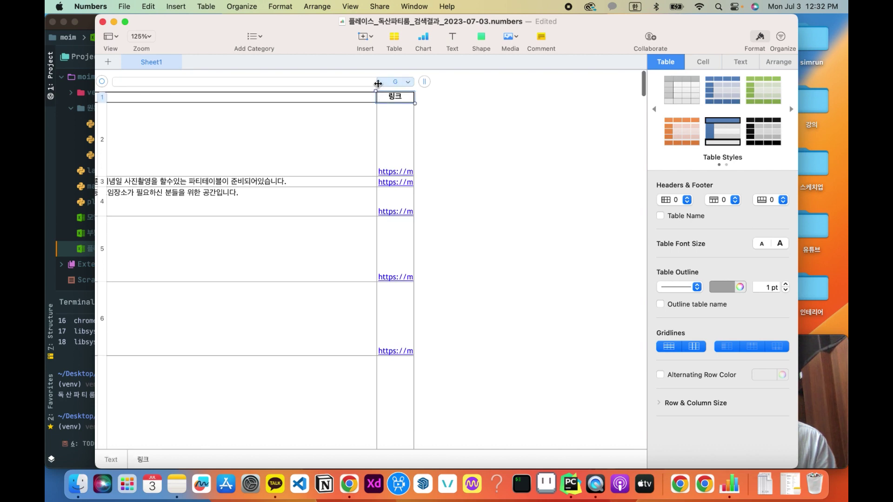
double_click(412, 82)
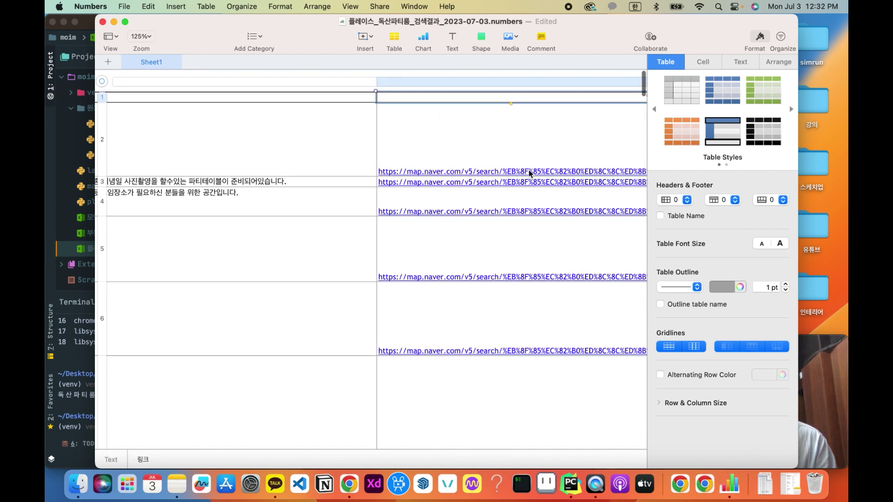
Open the map link of the first listed place, 파티블랑쉬 금천점, and examine its details, blog posts and reservation options
click(529, 172)
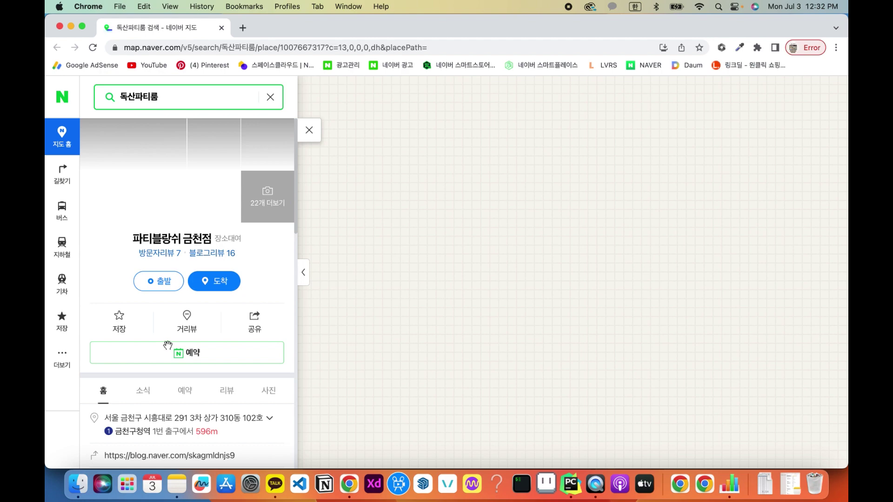
scroll(167, 345, down, 5)
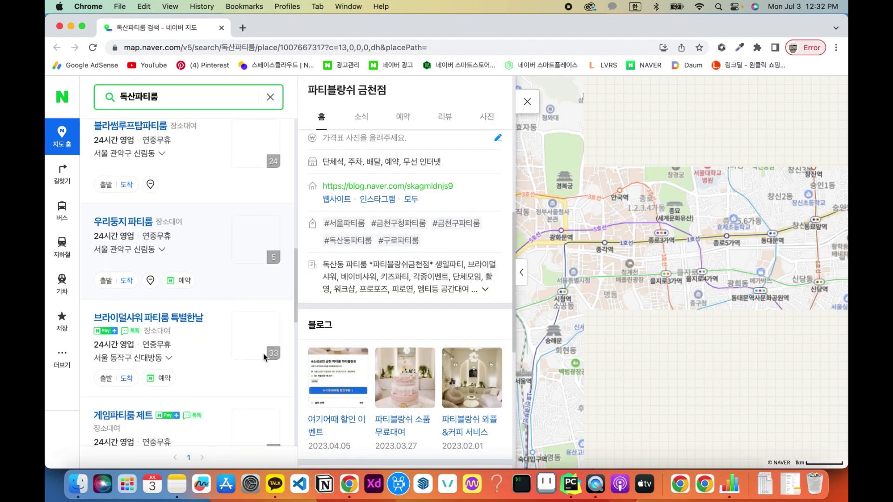
scroll(252, 357, down, 5)
scroll(437, 319, down, 5)
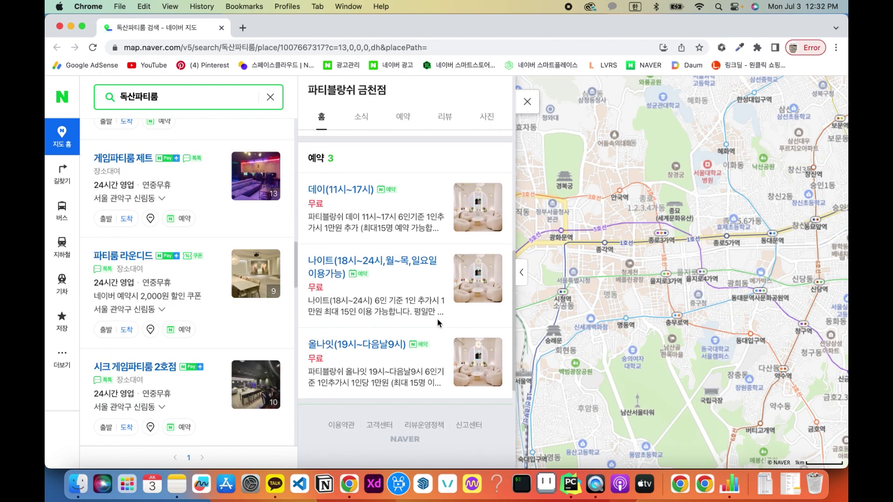
scroll(454, 317, down, 2)
scroll(414, 267, up, 10)
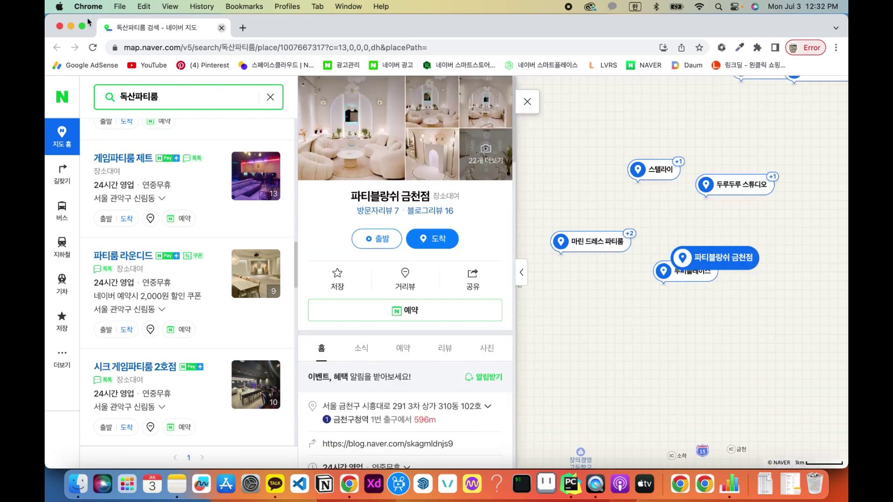
Close the map page and the 독산파티룸 results spreadsheet, deleting the unsaved Numbers copy
key(cmd+w)
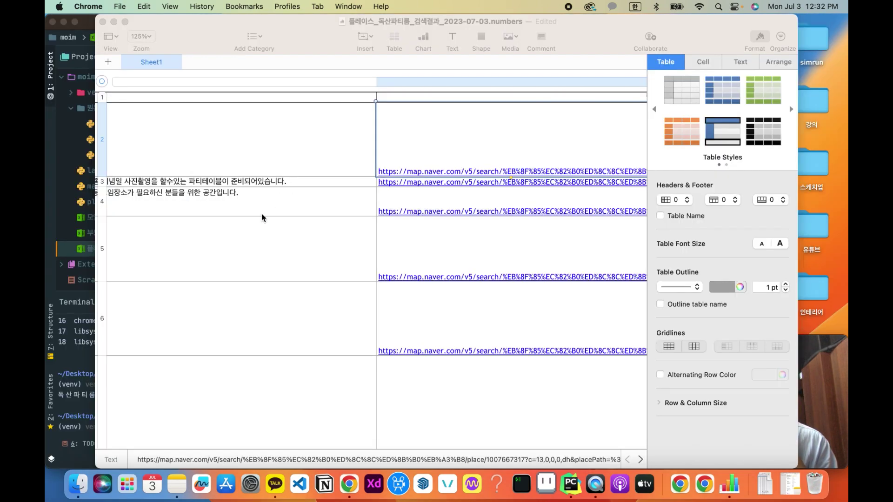
click(103, 22)
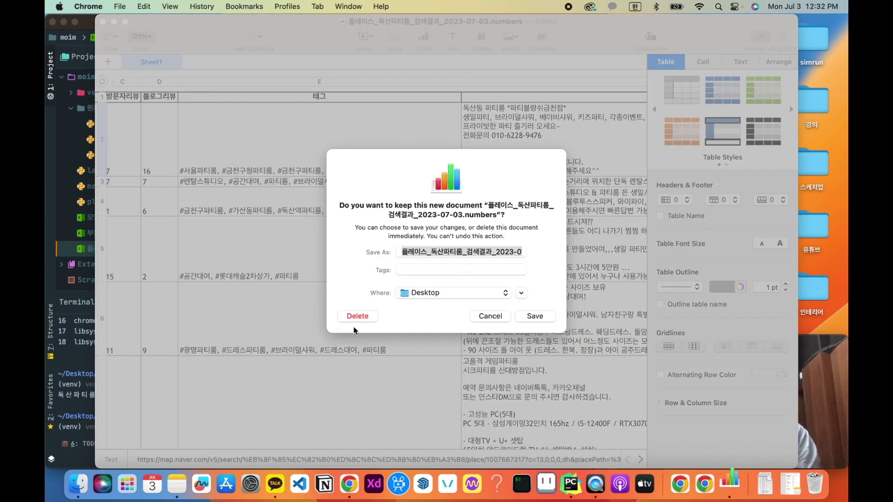
click(357, 315)
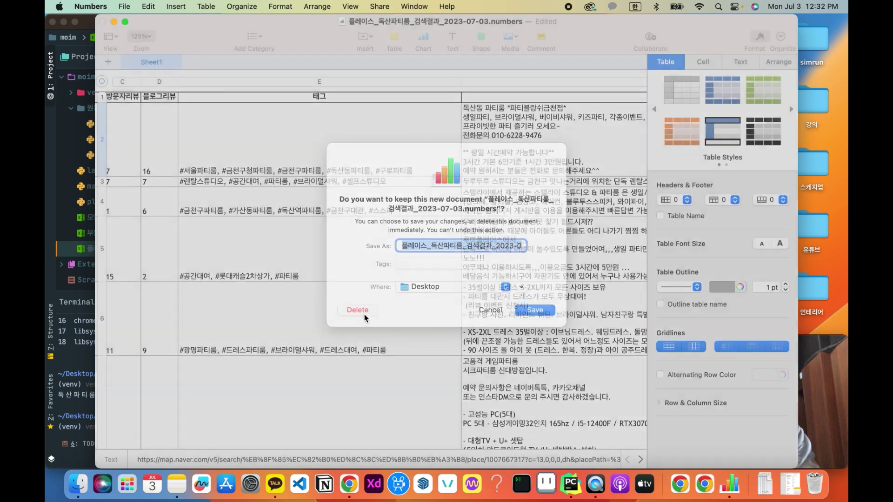
Change SEARCHING_TEXT in place.py to "홍대파티룸"
click(427, 142)
key(BackSpace)
key(BackSpace)
text(홍대파티룸")
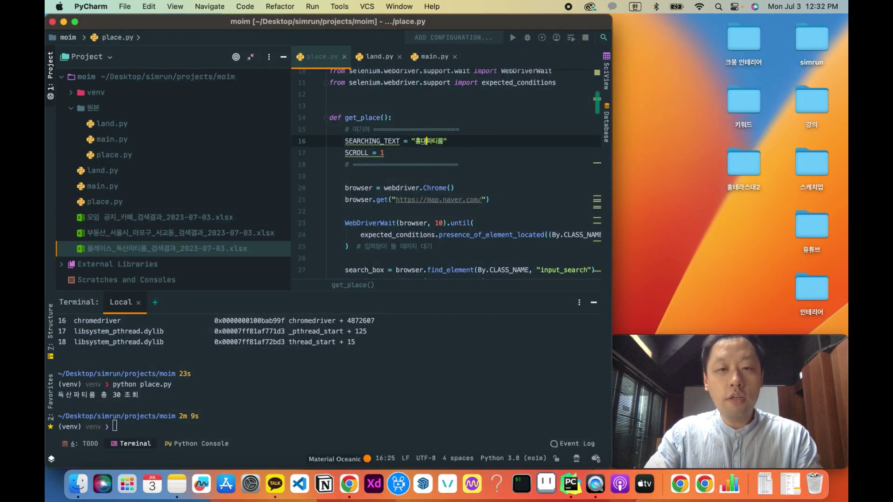
scroll(447, 186, right, 2)
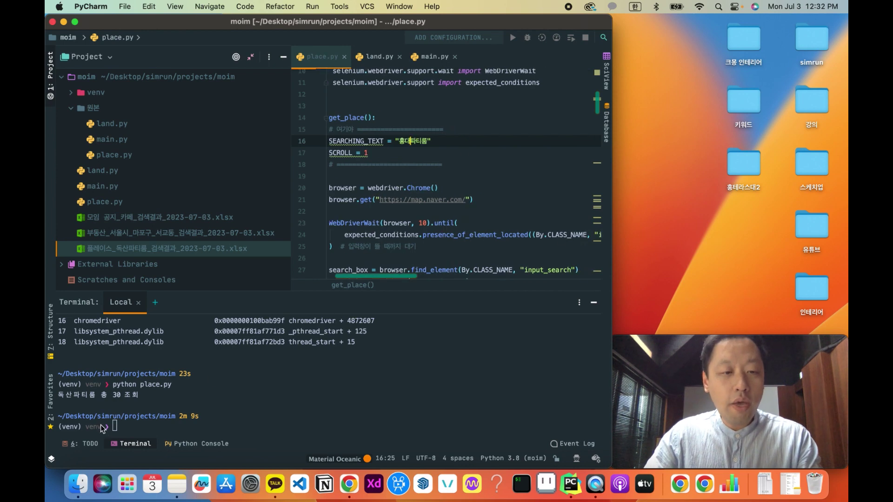
Run python place.py in the terminal, browse the 홍대파티룸 map results, and stop the crawl by closing the automated browser
click(132, 430)
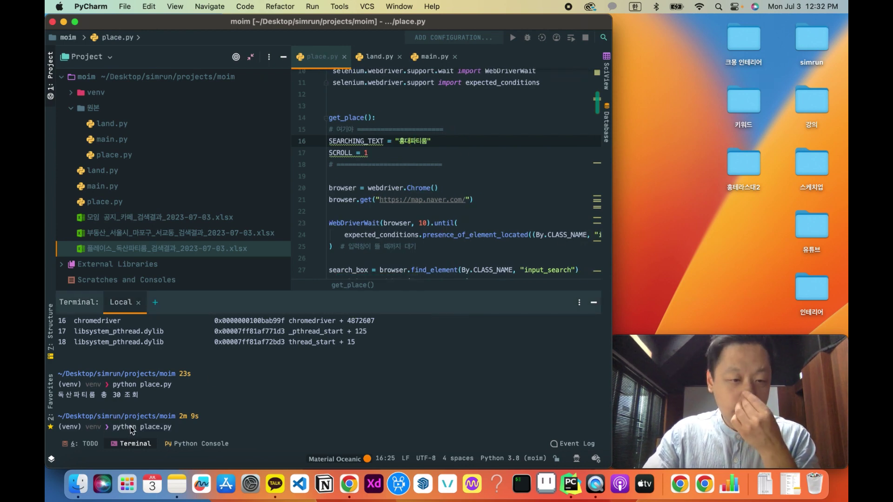
key(Return)
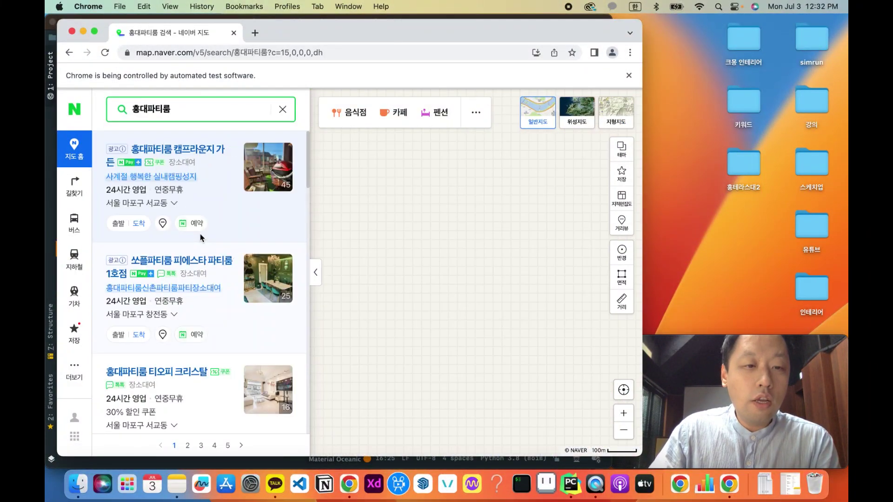
scroll(203, 218, down, 6)
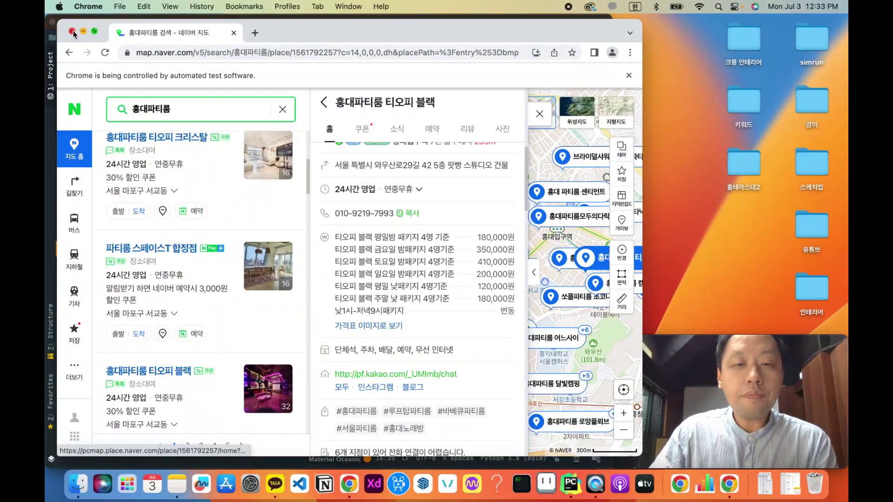
click(72, 31)
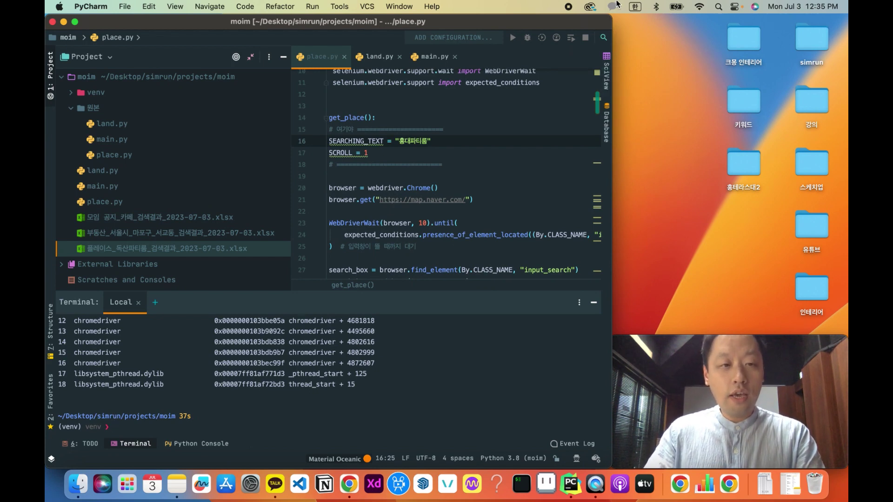
Go through the exported 모임 공지, 부동산 and 플레이스 result spreadsheets in the project's file list
click(191, 215)
click(279, 251)
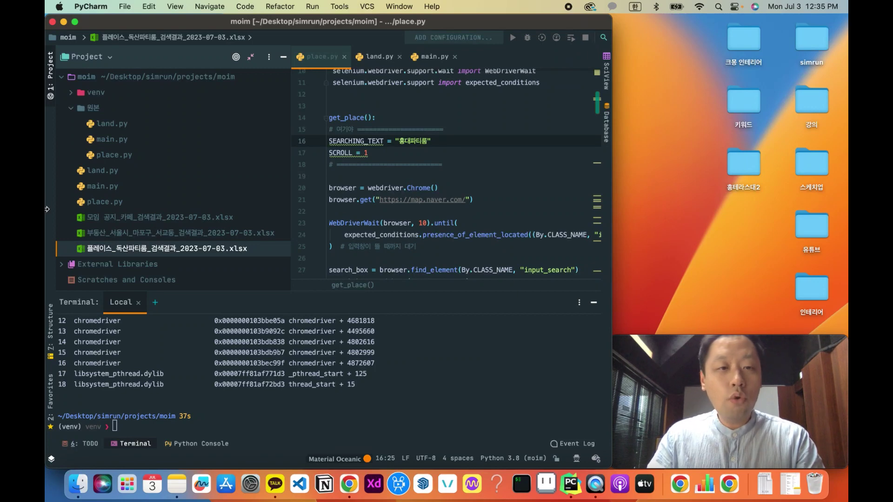
click(211, 221)
click(213, 233)
click(228, 249)
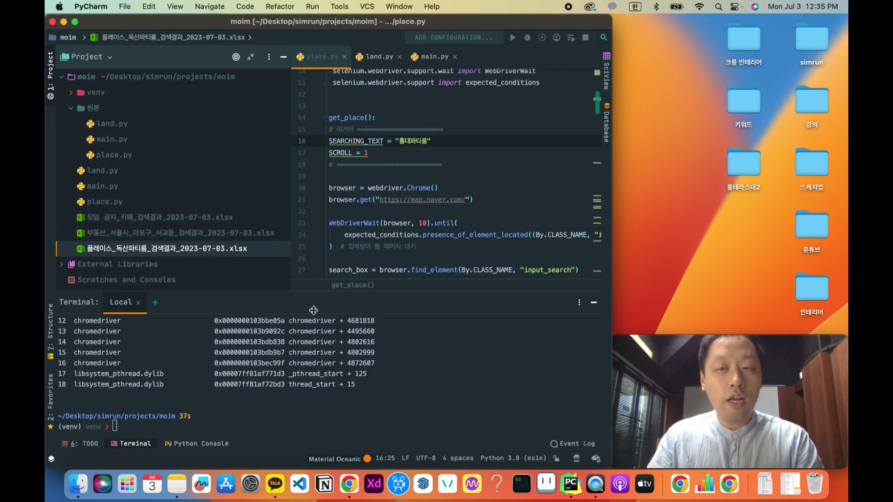